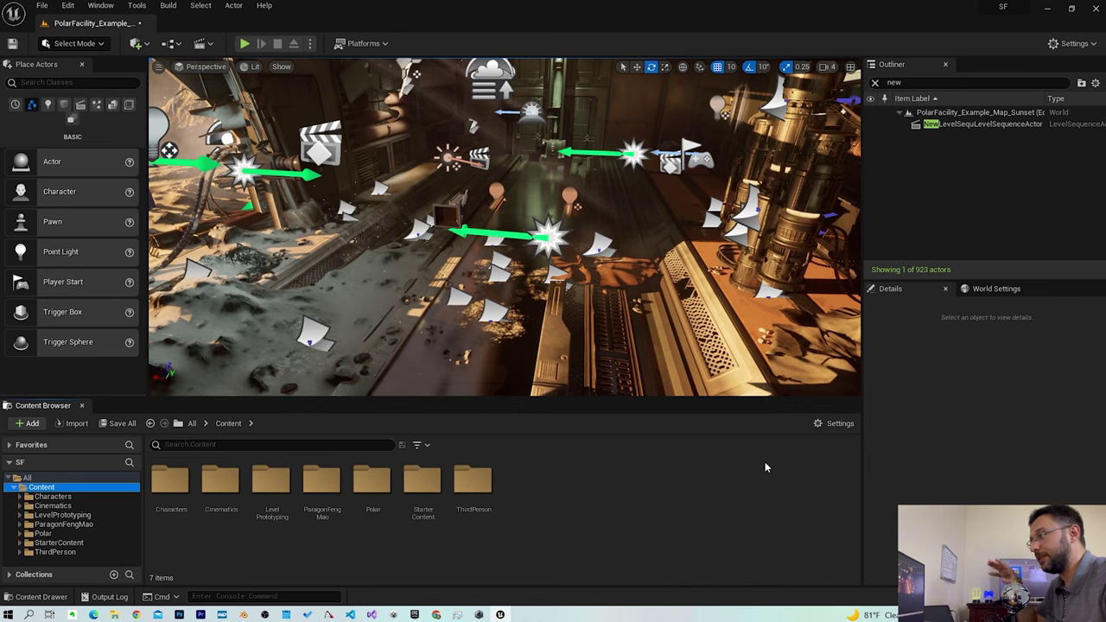
Start a new Level Sequence from the Cinematics toolbar menu
click(110, 9)
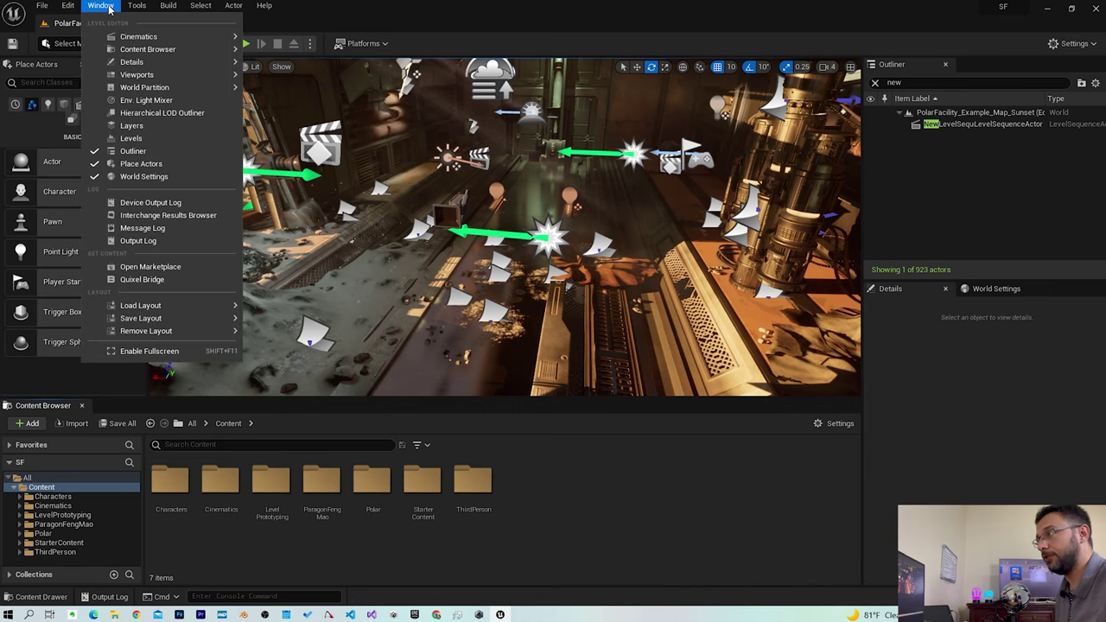
mouse_move(173, 36)
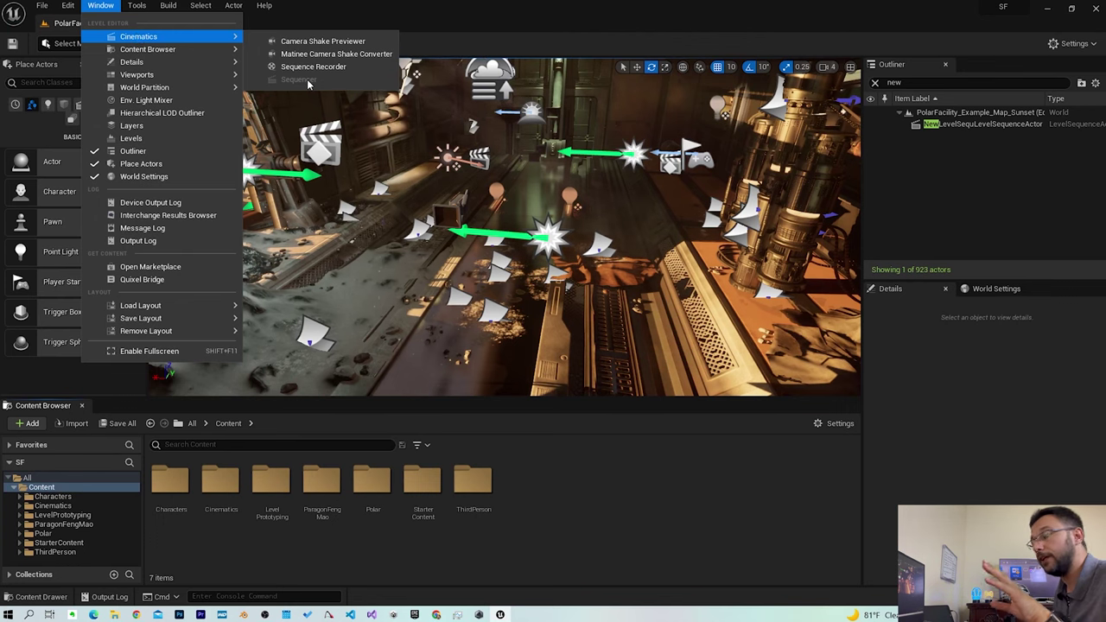
click(415, 19)
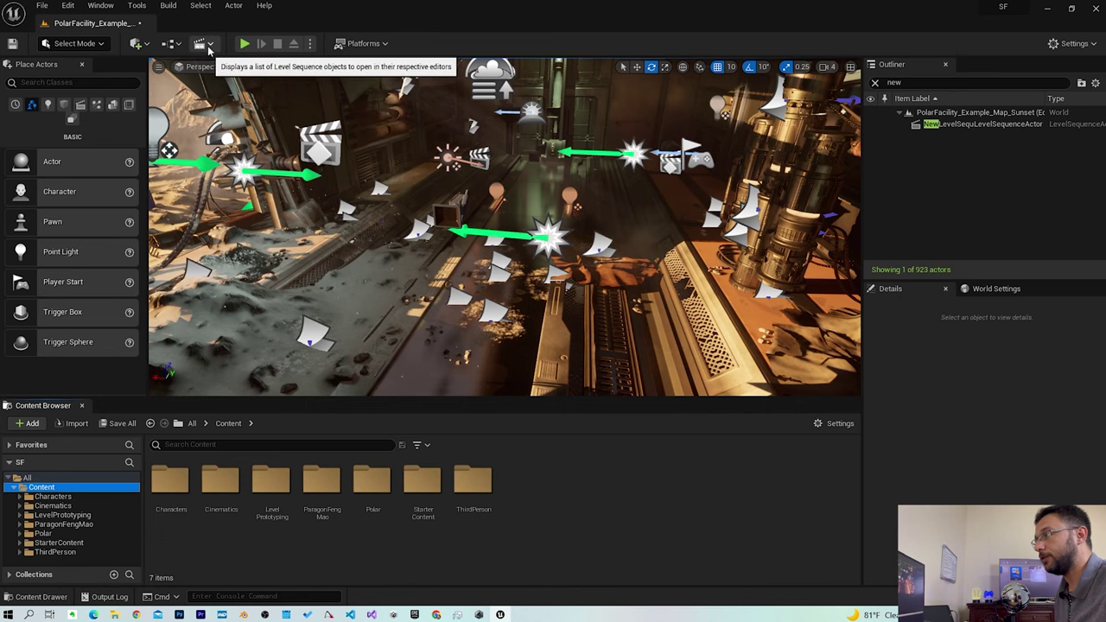
click(205, 44)
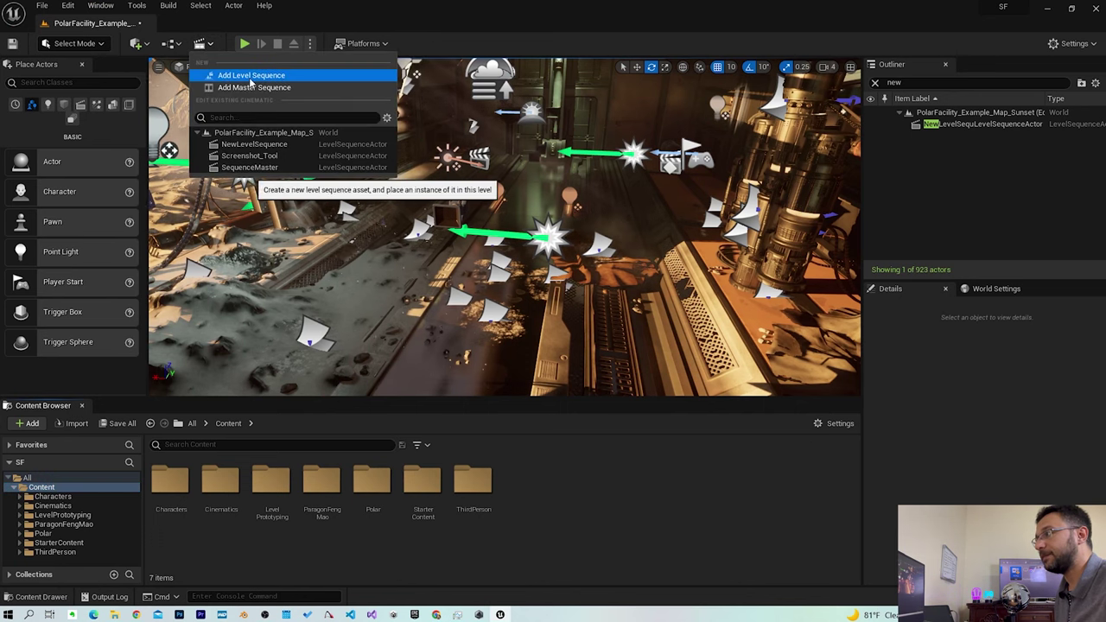
click(275, 76)
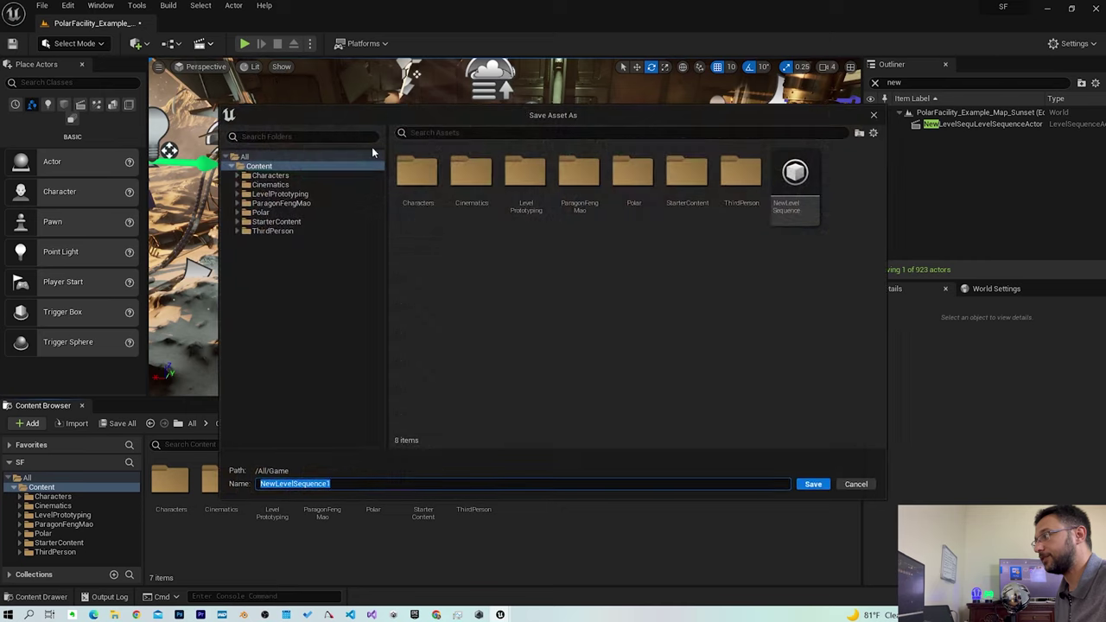
Create a Content folder named S and save the sequence inside it as NewShot
right_click(510, 243)
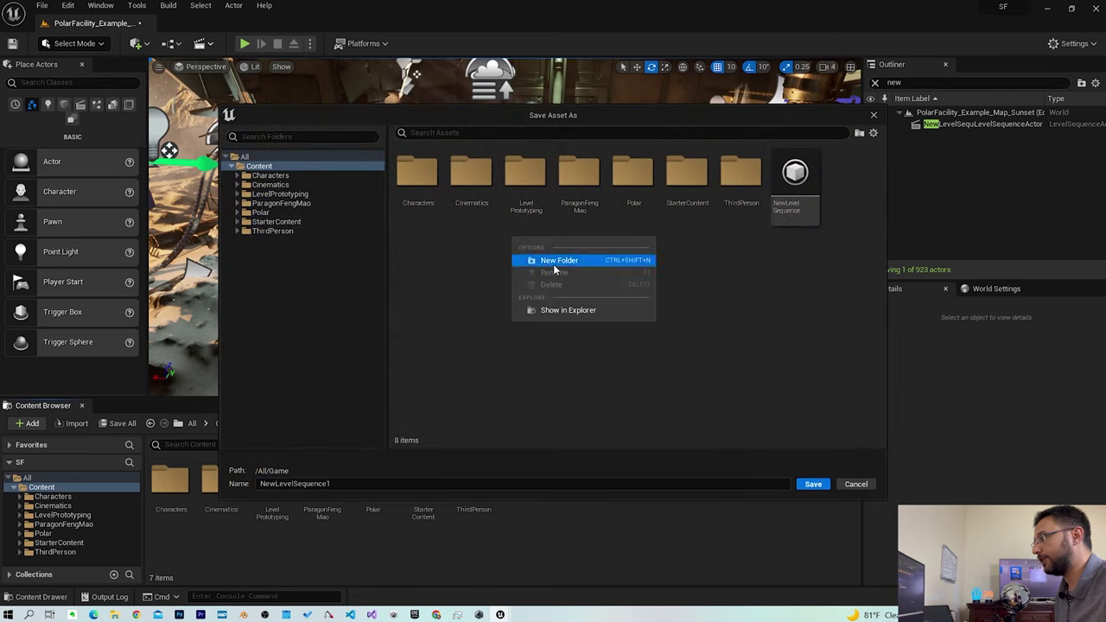
click(574, 260)
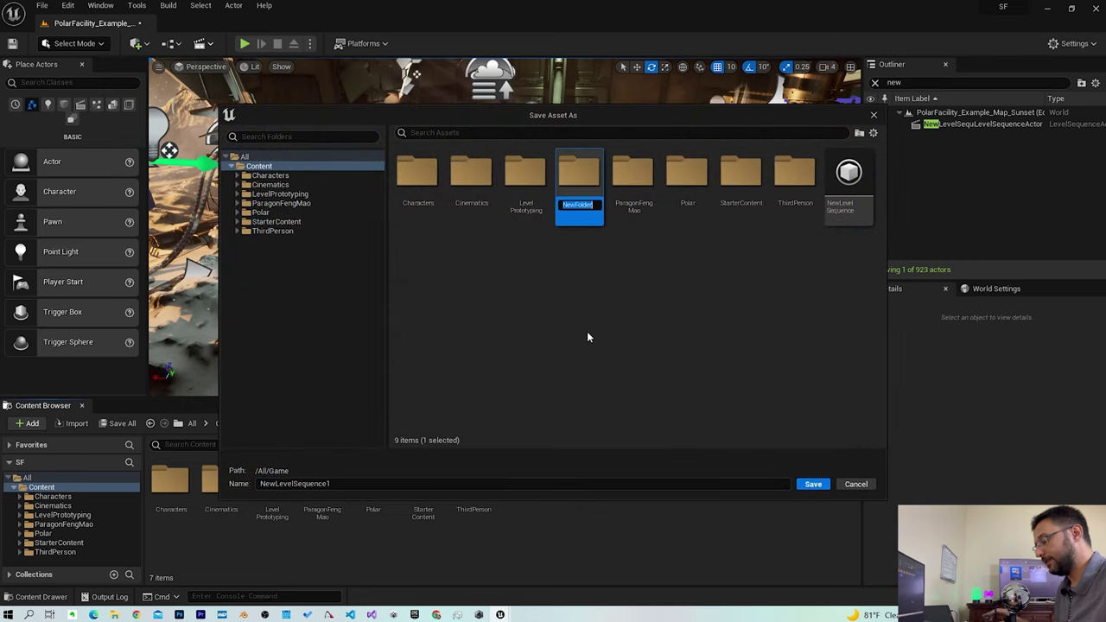
text(S)
key(Return)
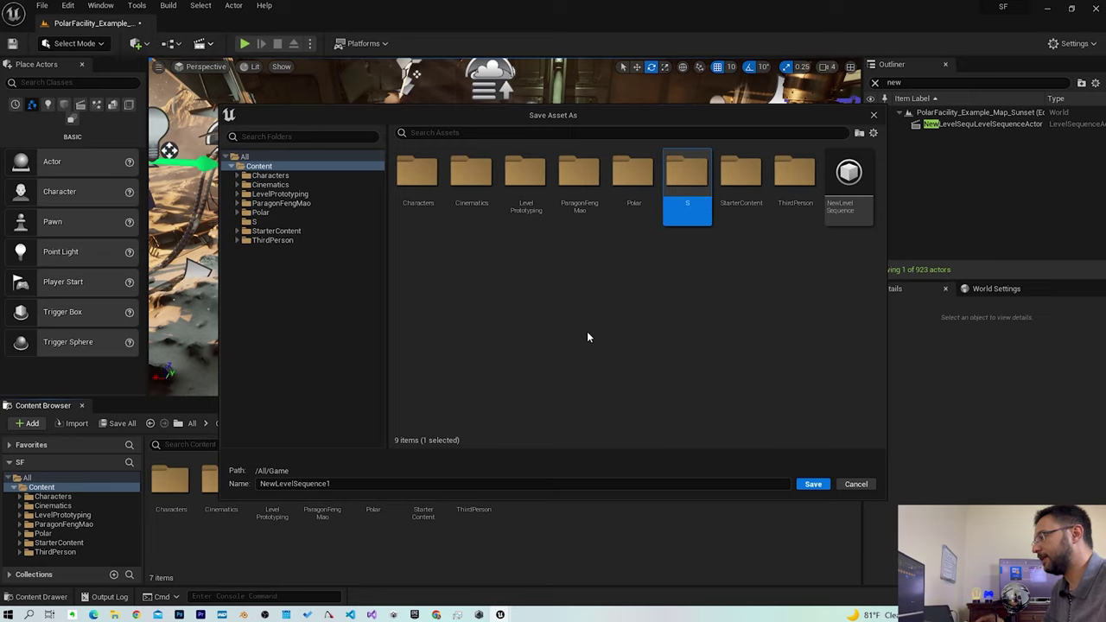
double_click(686, 203)
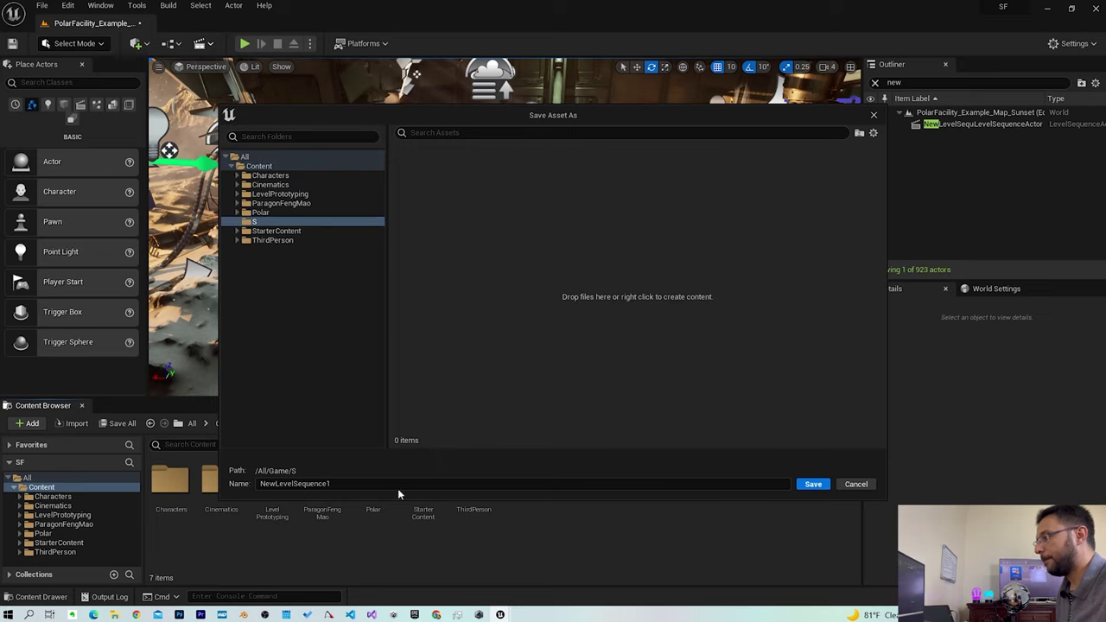
text(New)
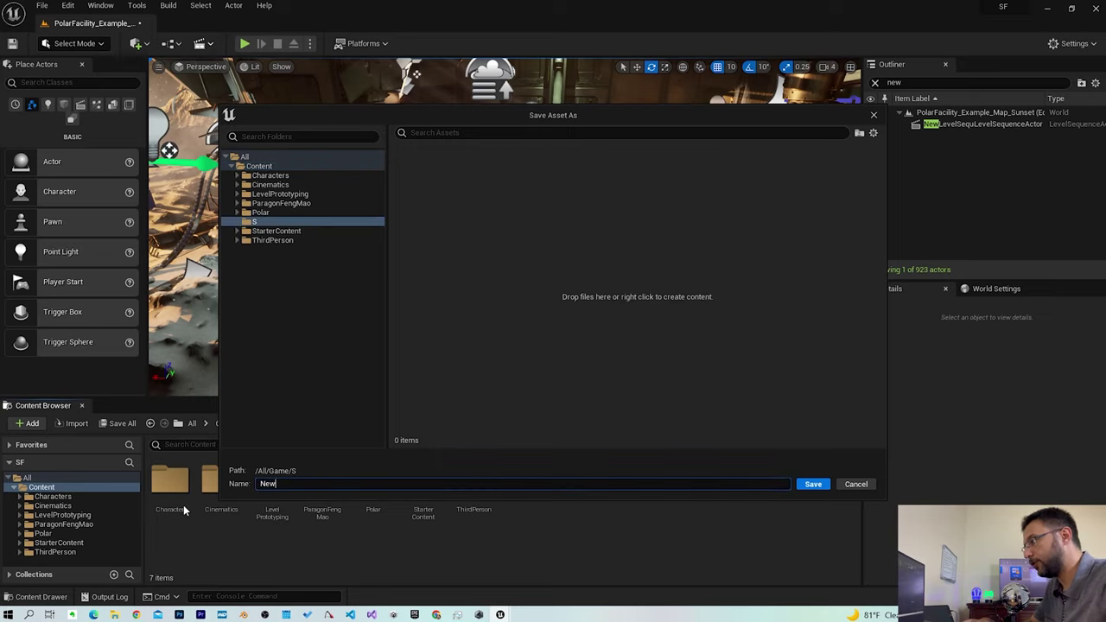
text(Shot)
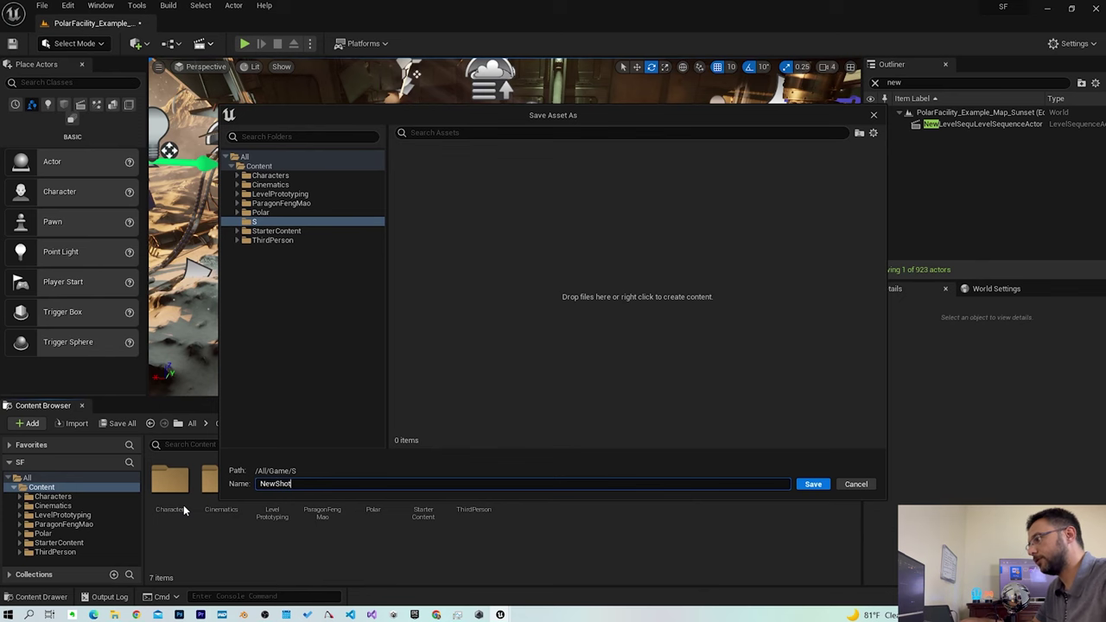
click(803, 485)
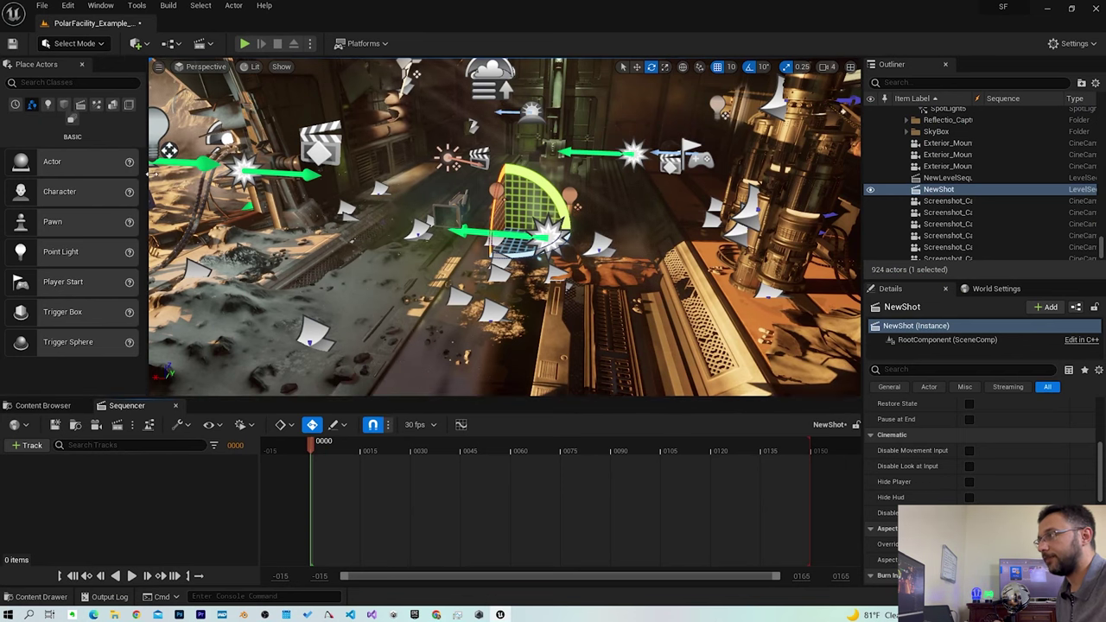
Select the crate Crate_02_Stat in the viewport and switch to the move gizmo
click(100, 6)
mouse_move(138, 37)
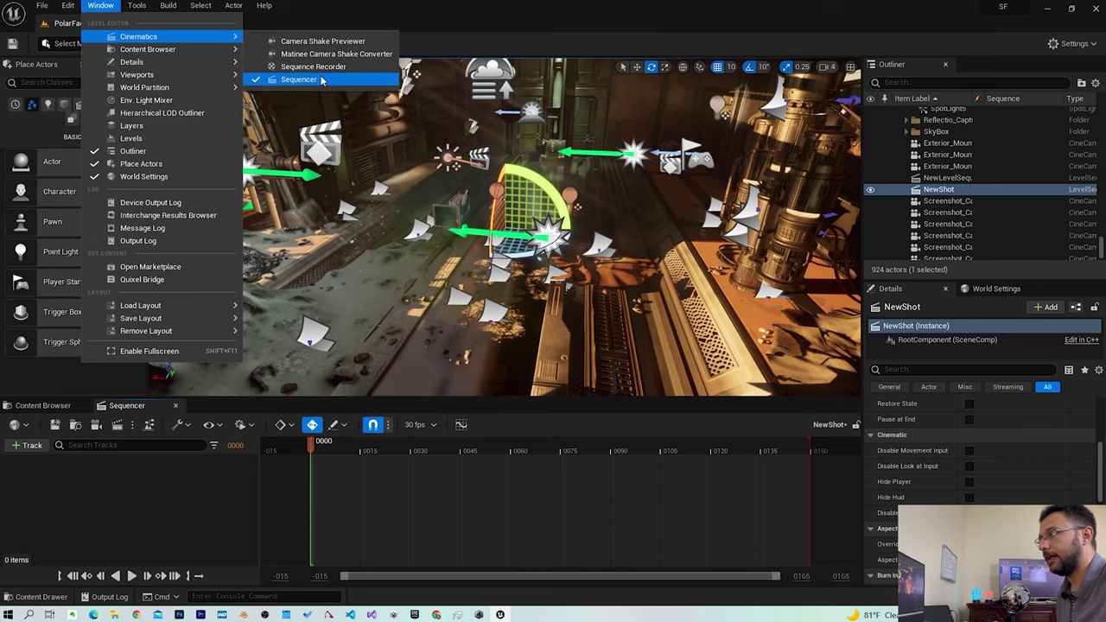
click(127, 414)
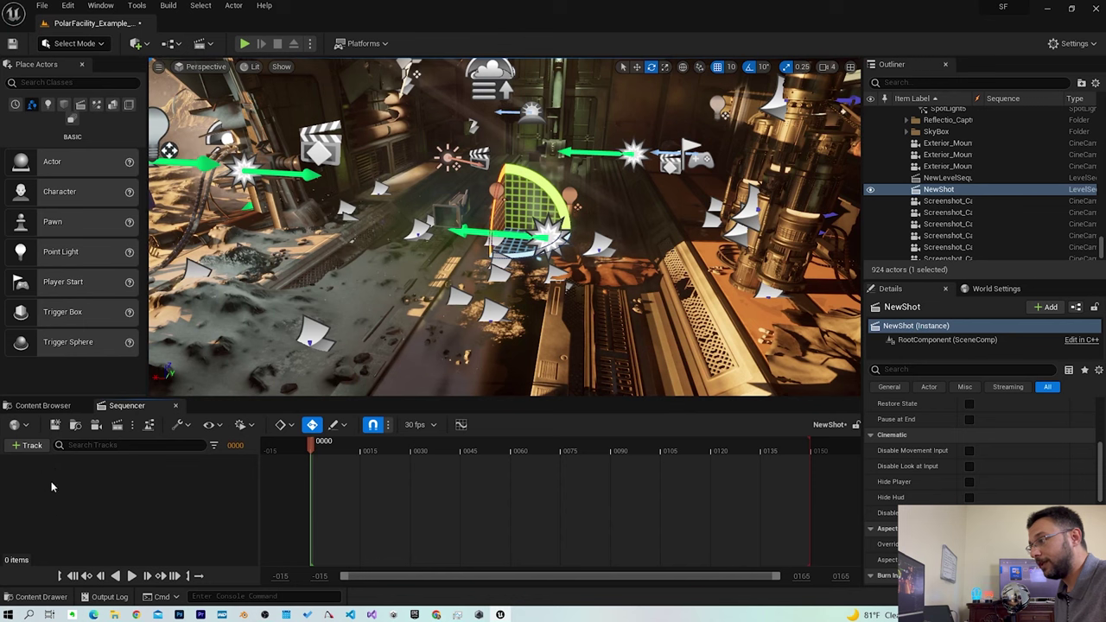
right_drag(587, 325, 657, 325)
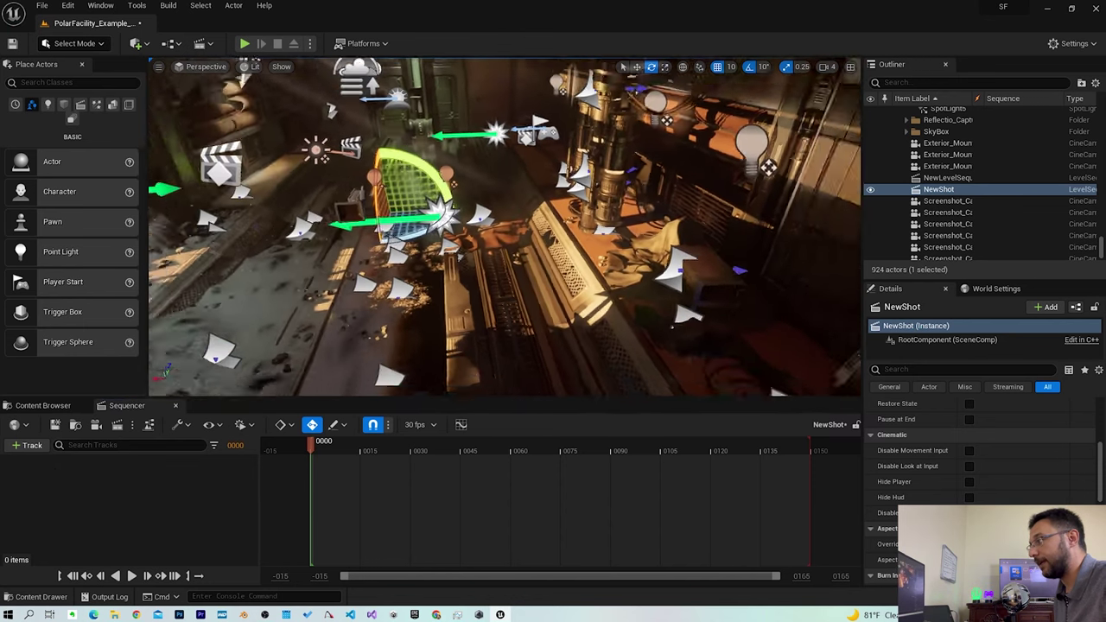
click(726, 298)
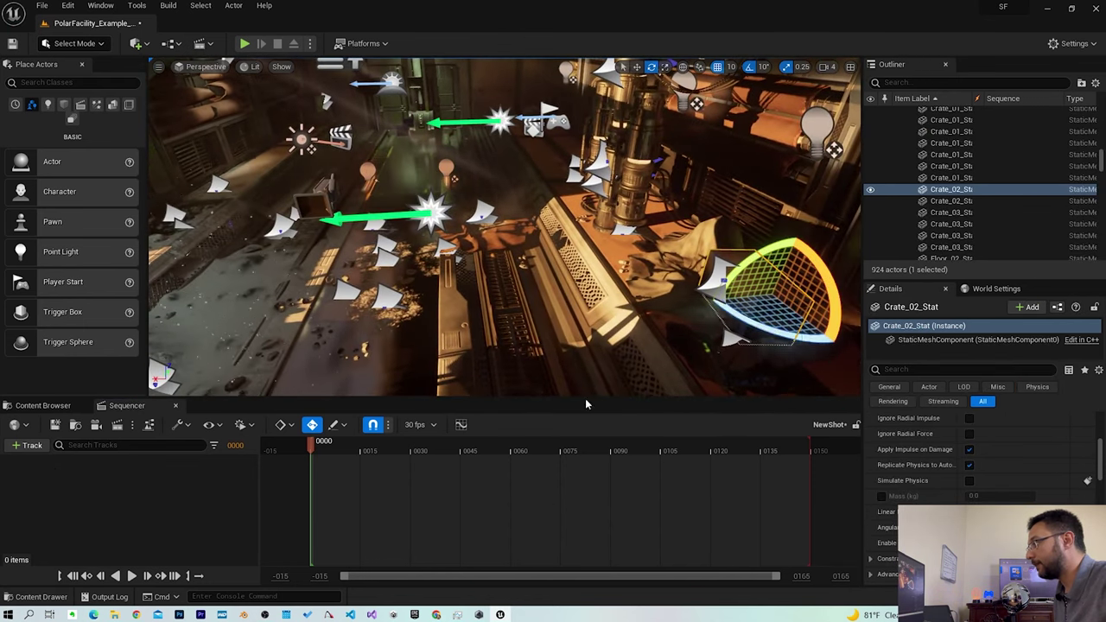
key(w)
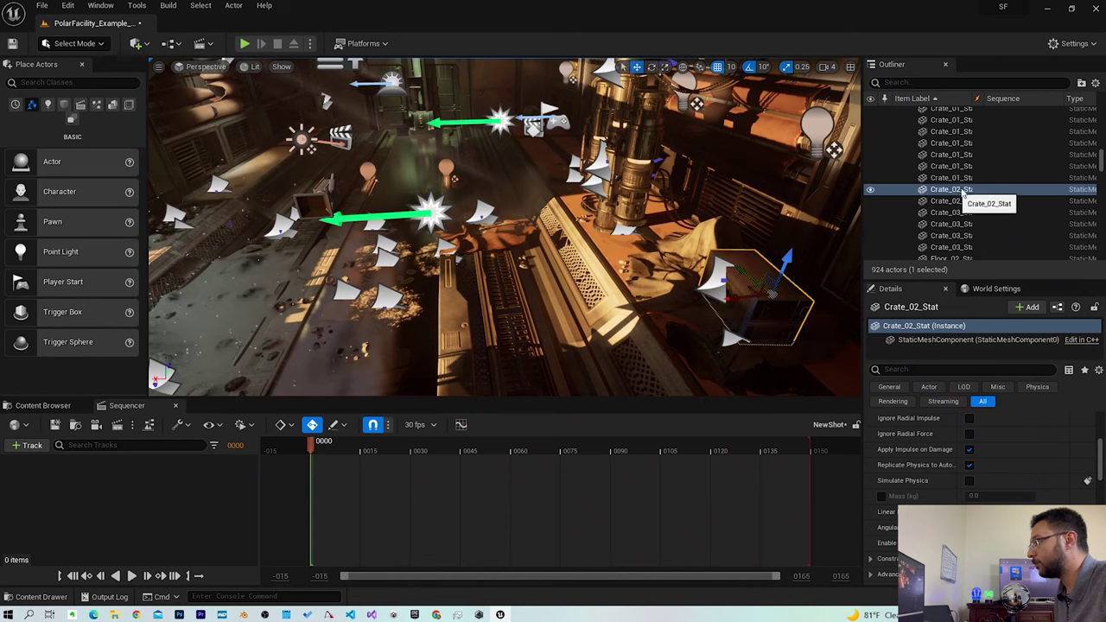
Drag Crate_02_Stat into Sequencer, remove that track, then bring up the +Track list
drag(961, 192, 95, 449)
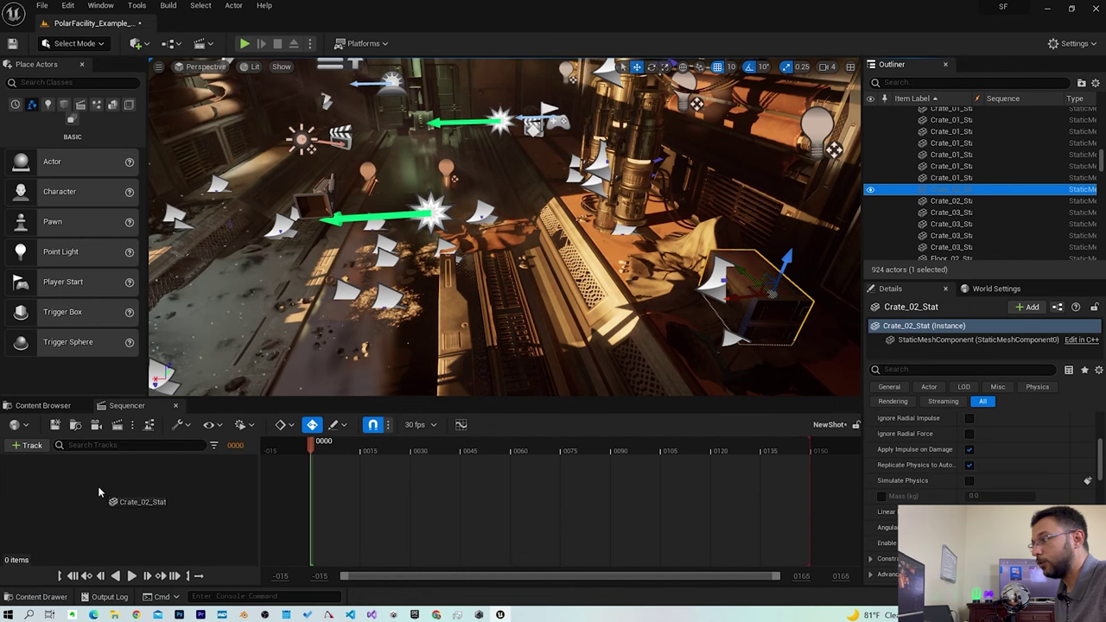
drag(75, 498, 75, 498)
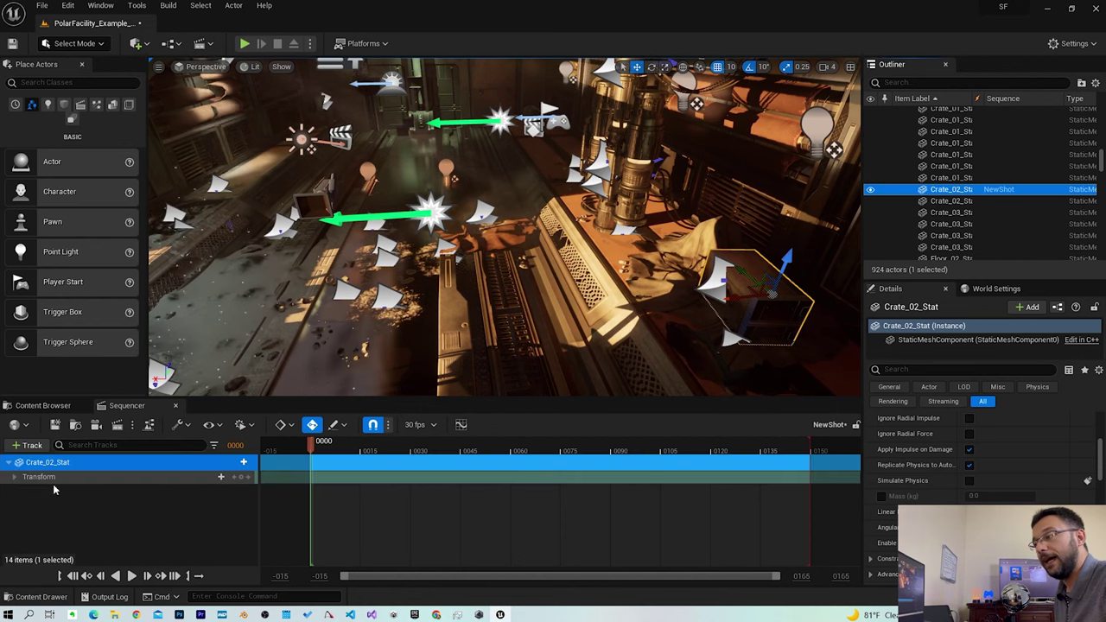
key(Delete)
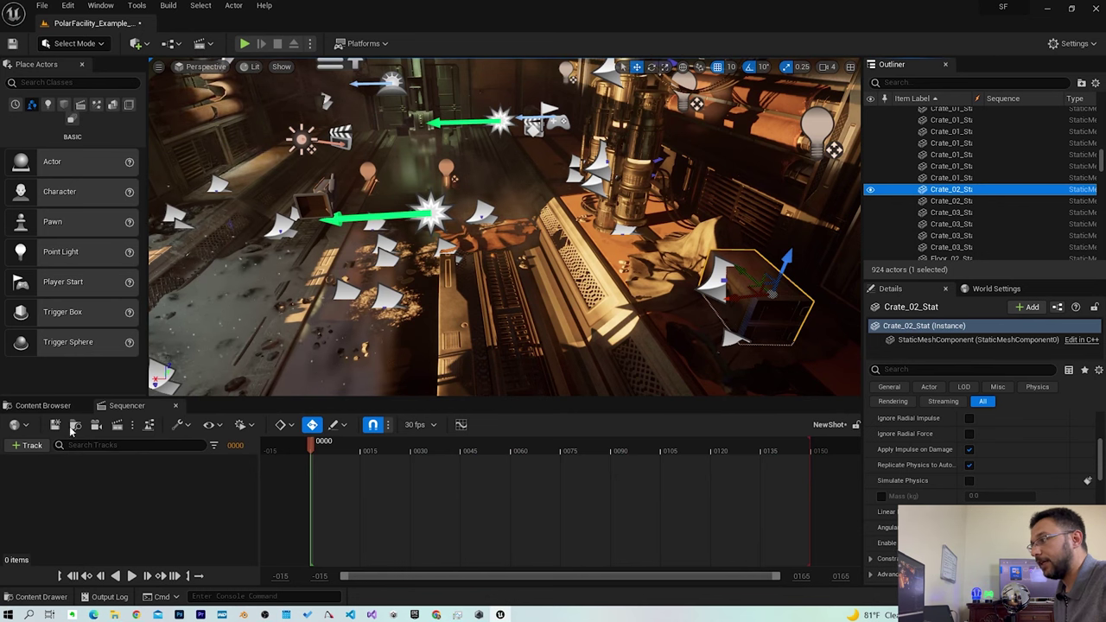
click(30, 446)
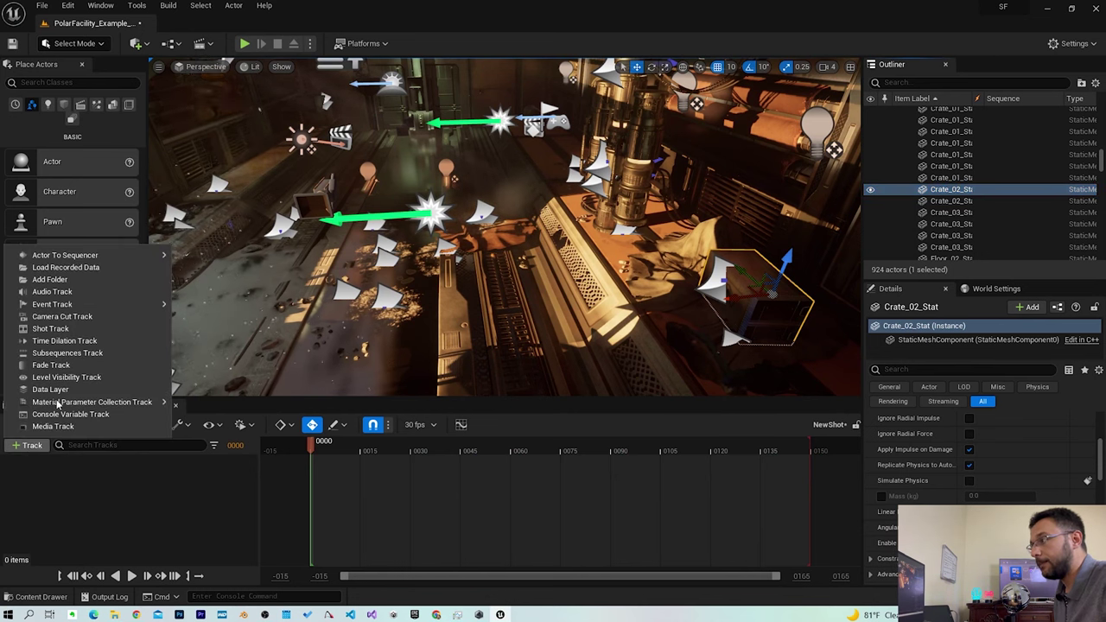
Add Crate_02_Stat to NewShot via Actor To Sequencer in the +Track menu
mouse_move(44, 257)
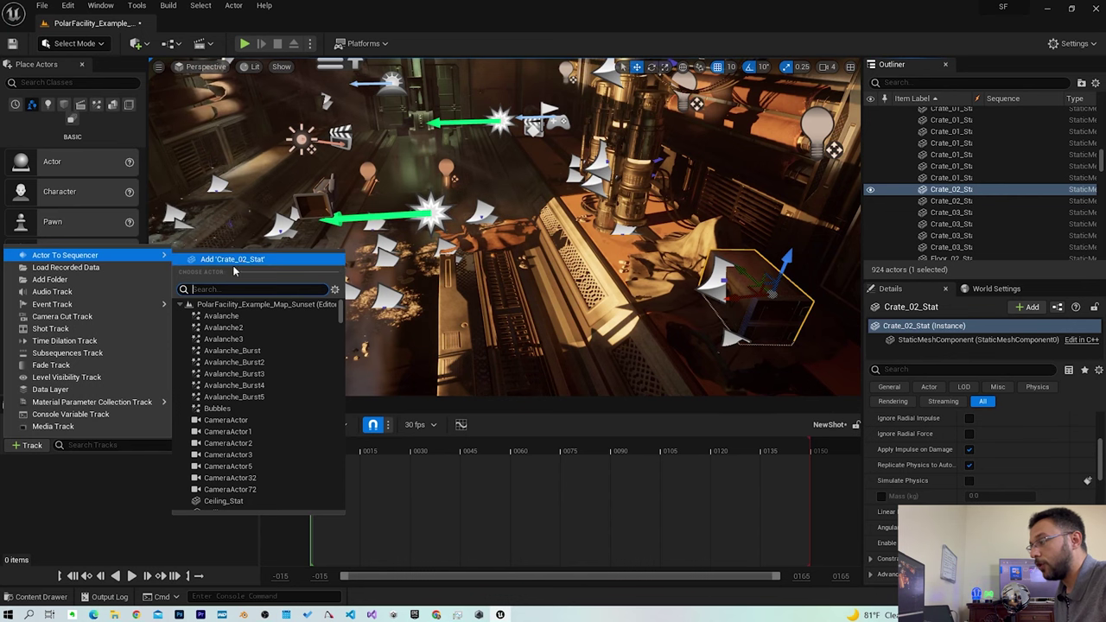
scroll(268, 355, down, 3)
scroll(269, 380, down, 4)
scroll(269, 380, down, 2)
scroll(269, 380, down, 2)
scroll(269, 379, down, 2)
scroll(268, 379, down, 2)
scroll(269, 380, up, 3)
scroll(269, 380, up, 4)
scroll(268, 380, up, 4)
scroll(269, 380, up, 4)
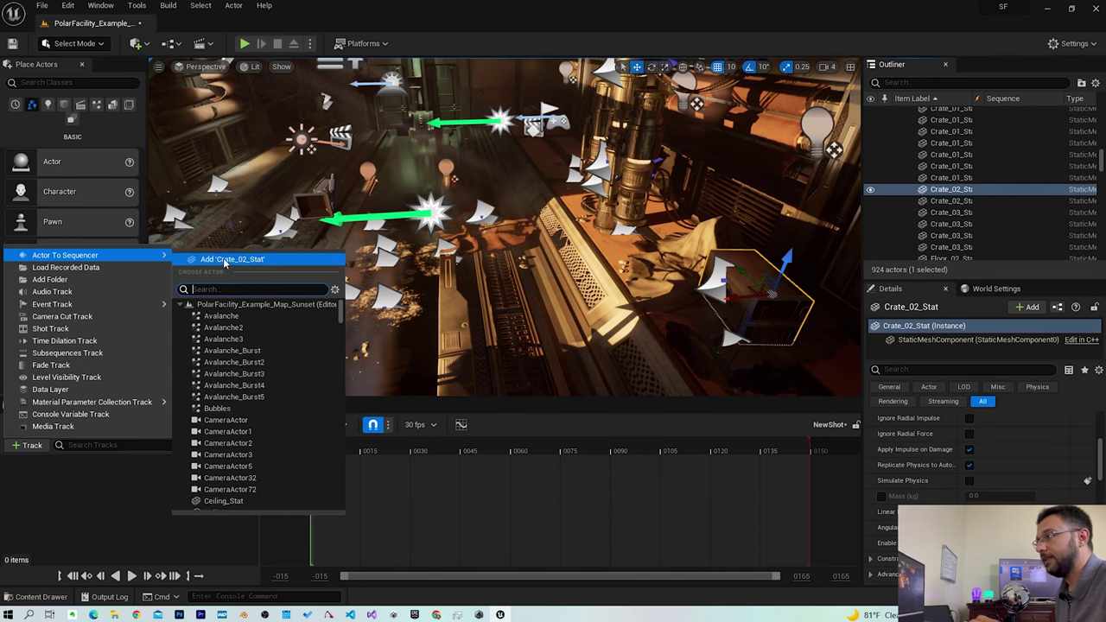
click(255, 261)
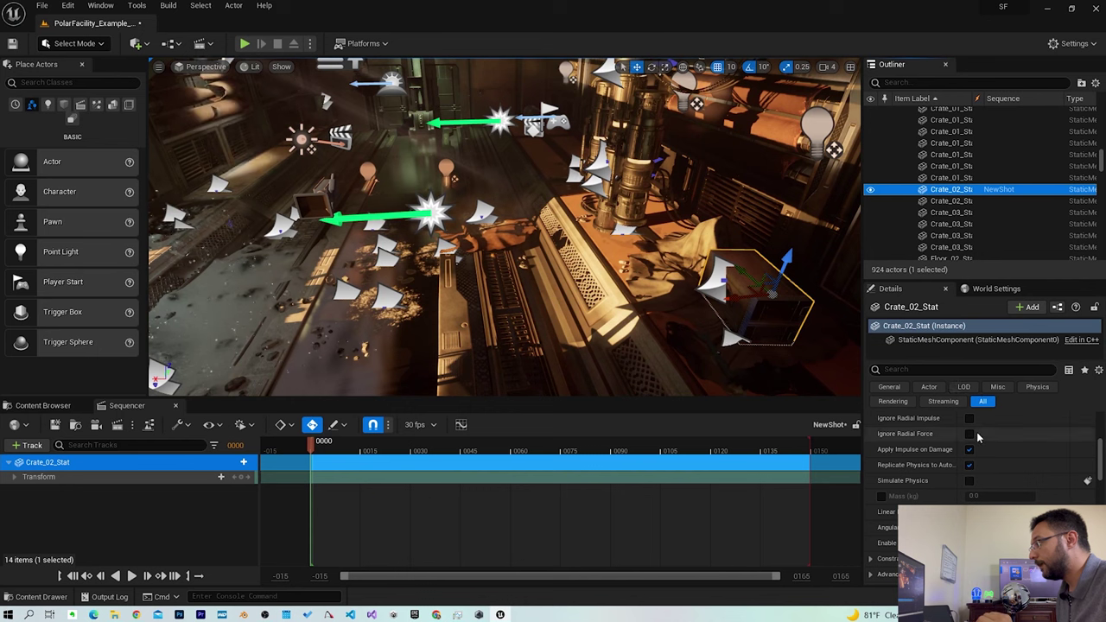
Expand Crate_02_Stat's Transform track to reveal its Location, Rotation and Scale channels
scroll(975, 453, down, 2)
scroll(975, 452, up, 3)
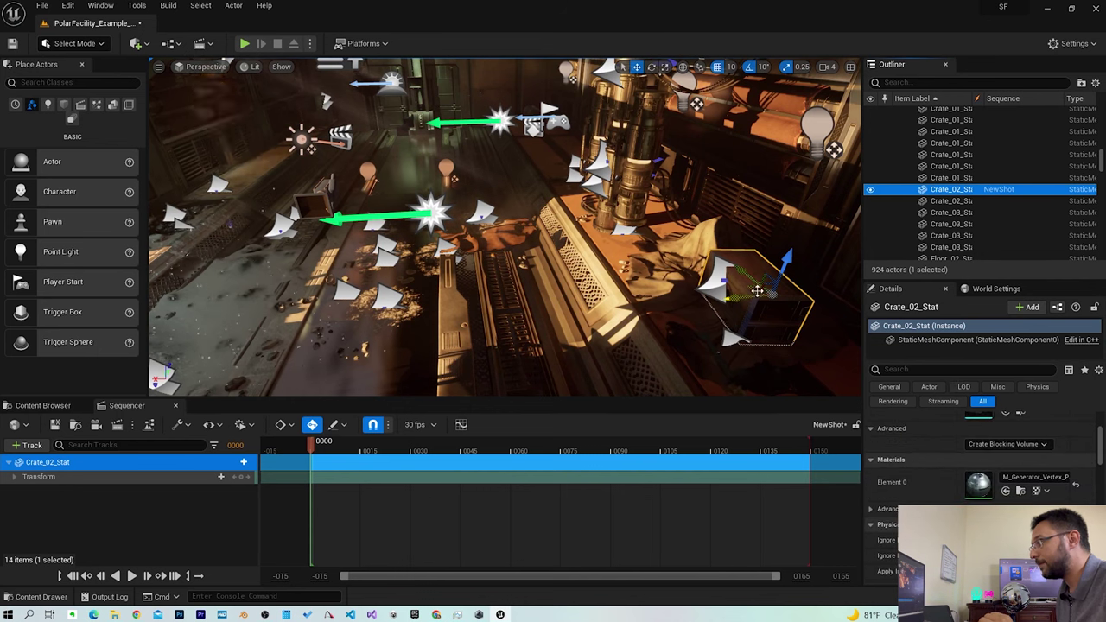
scroll(1023, 490, up, 5)
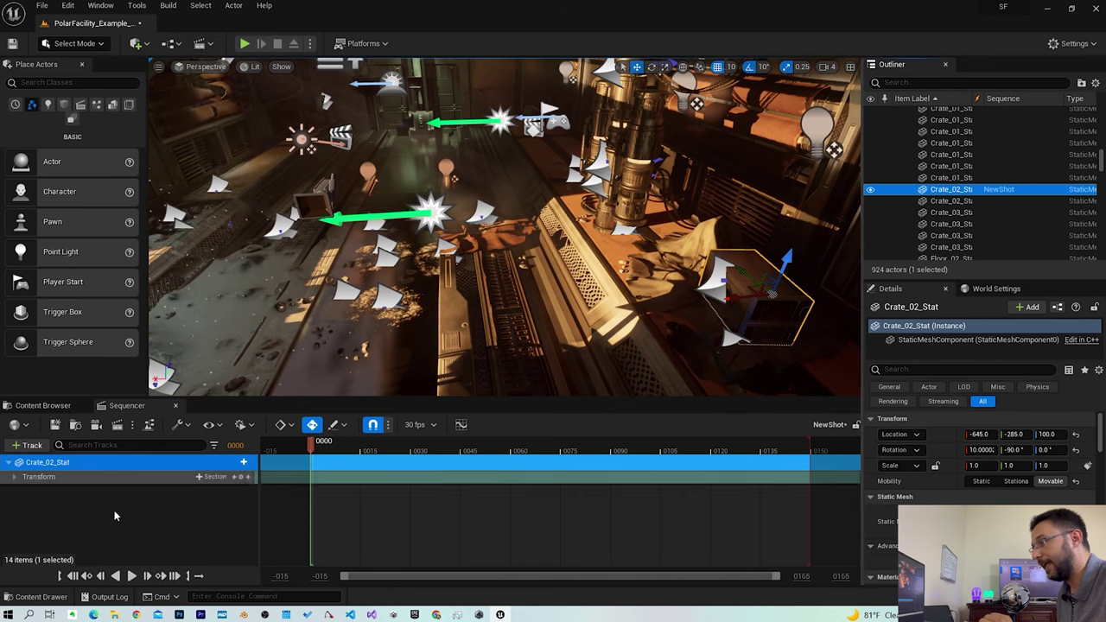
click(26, 477)
click(14, 477)
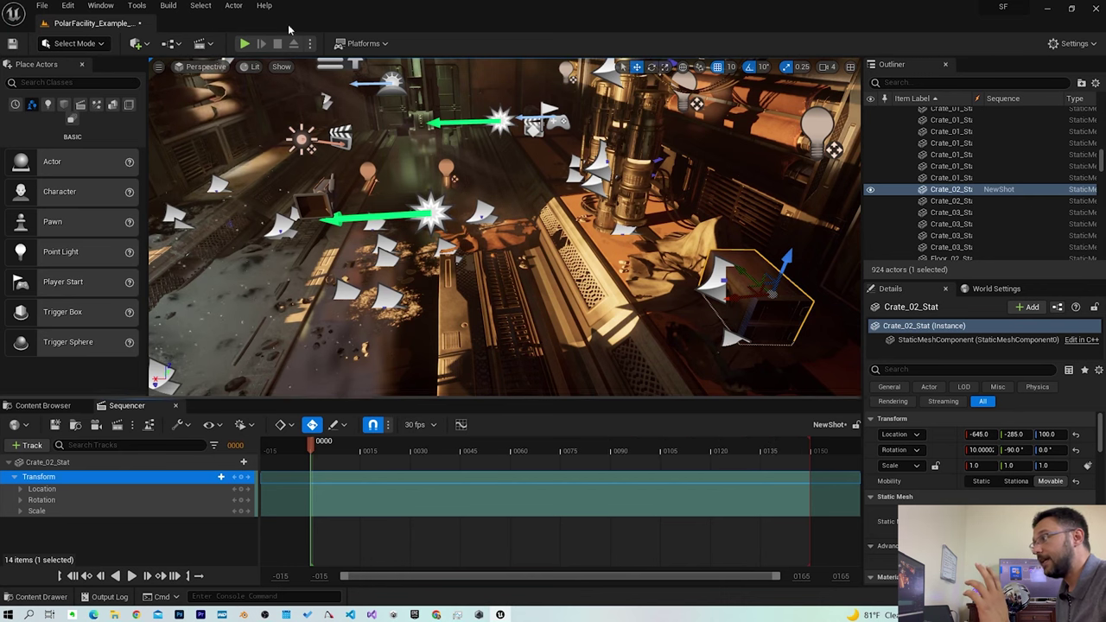
Turn on Show FPS in the level viewport's options menu
click(159, 67)
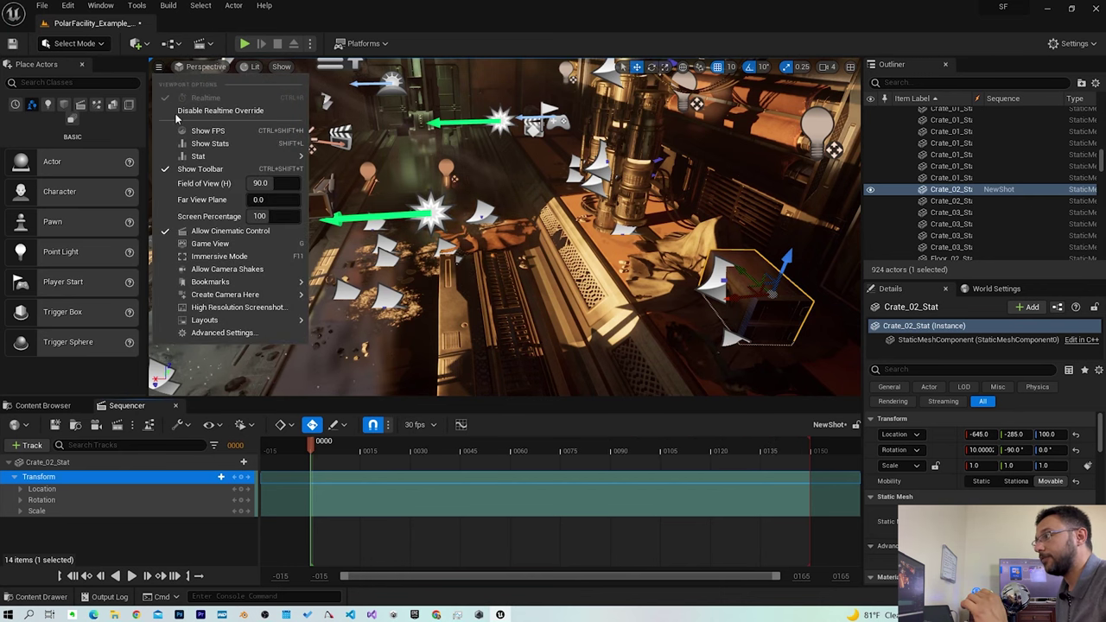
click(212, 130)
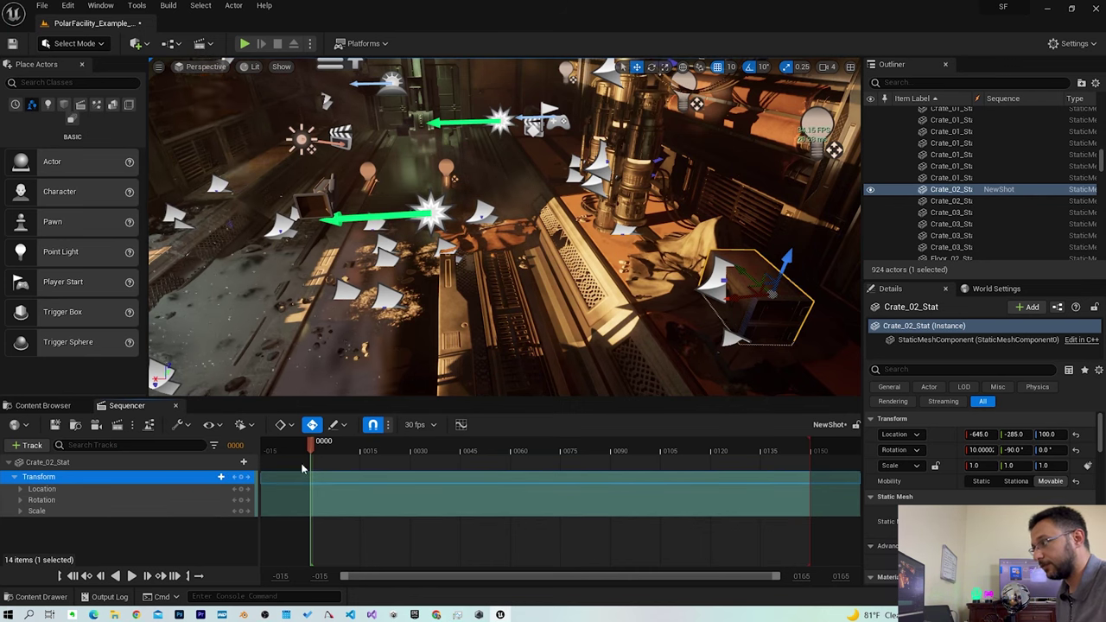
Expand the crate's Location, Rotation and Scale channels in a taller Sequencer panel
click(20, 489)
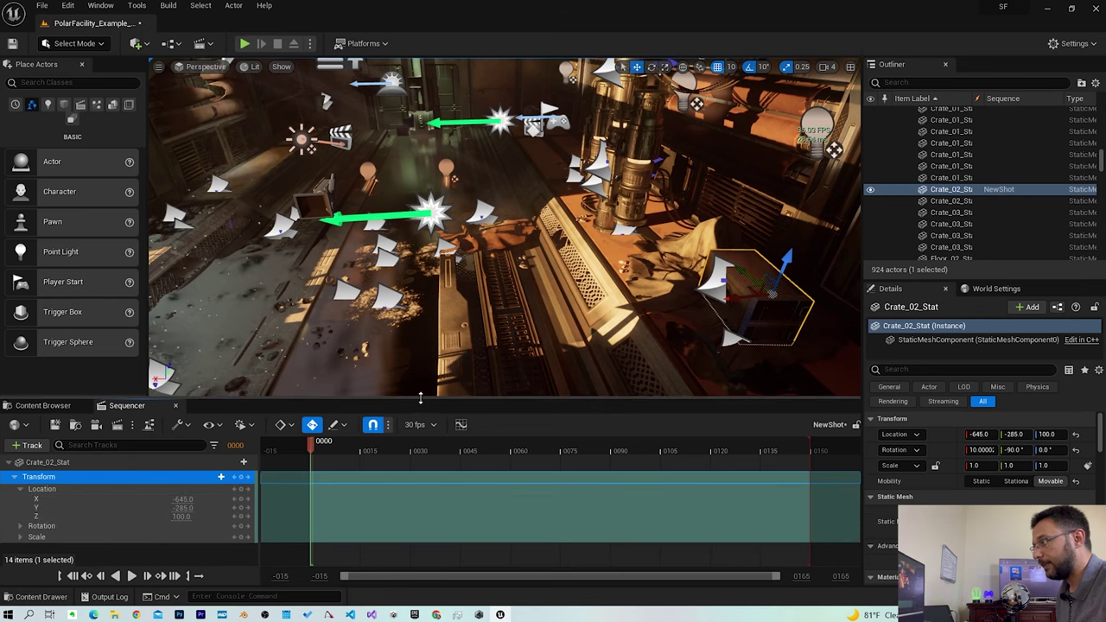
drag(421, 398, 421, 283)
click(20, 410)
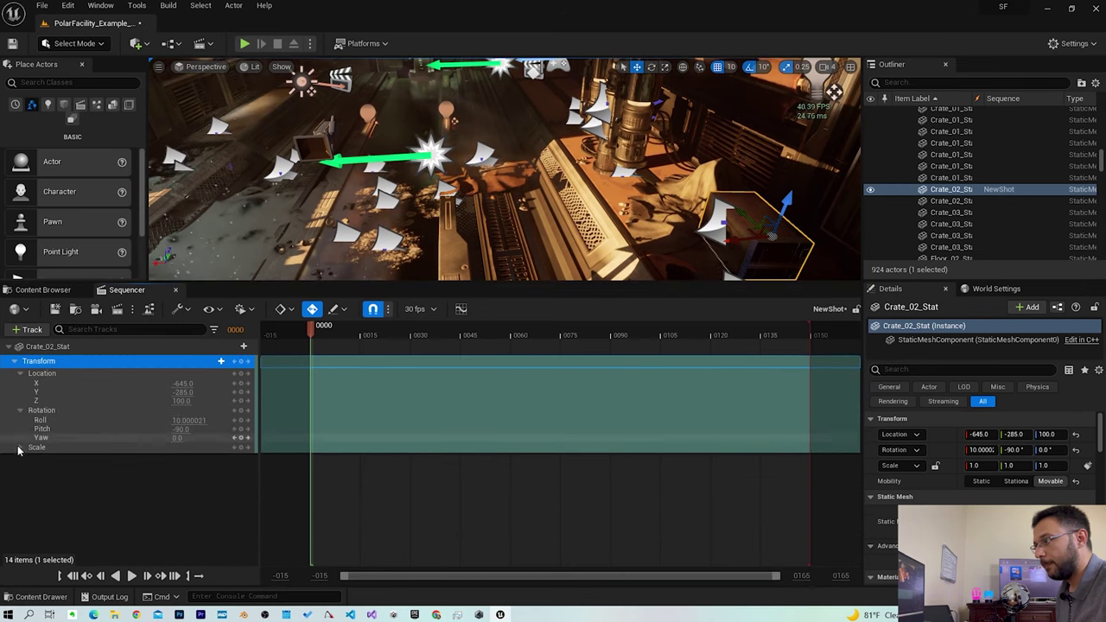
click(19, 447)
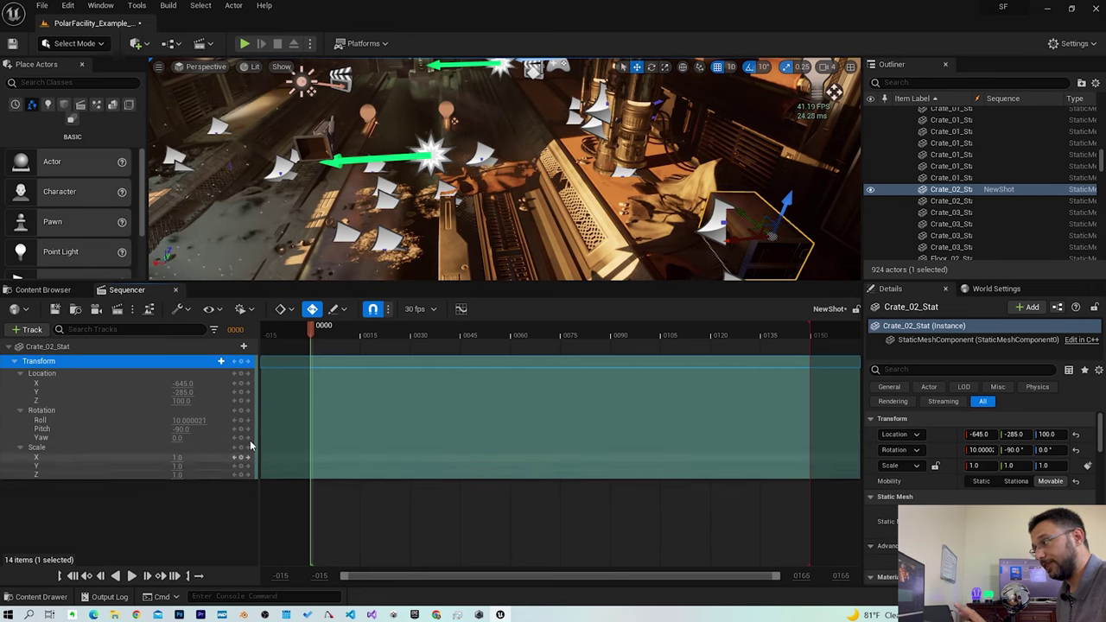
click(20, 373)
click(20, 383)
click(20, 395)
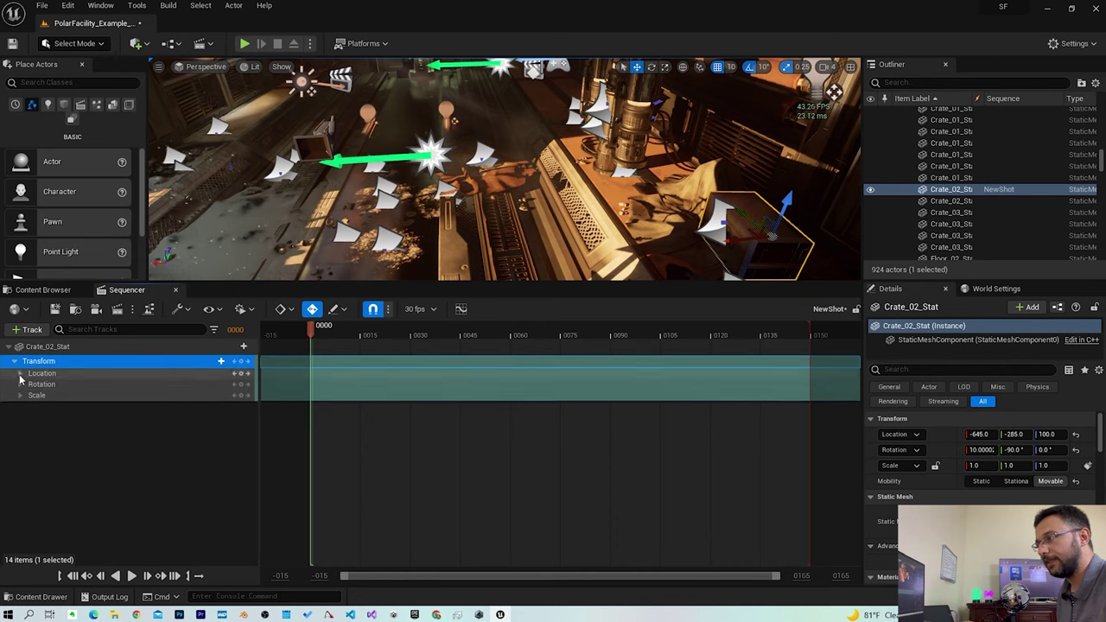
click(20, 374)
click(20, 410)
click(20, 447)
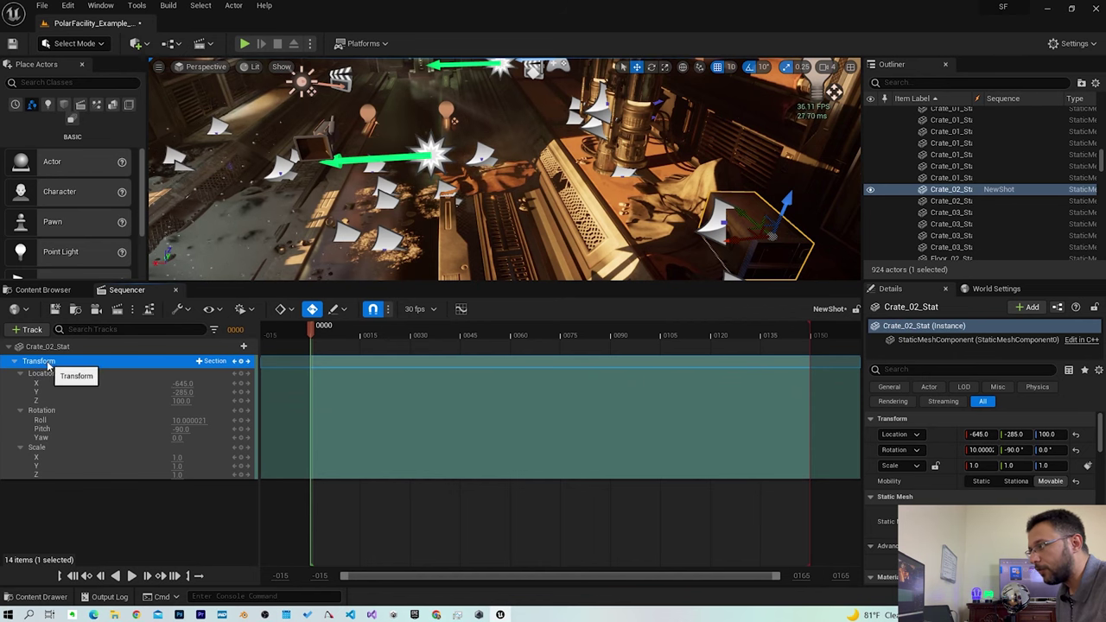
Key every transform channel at frame 0000 and check the Location keys
click(243, 363)
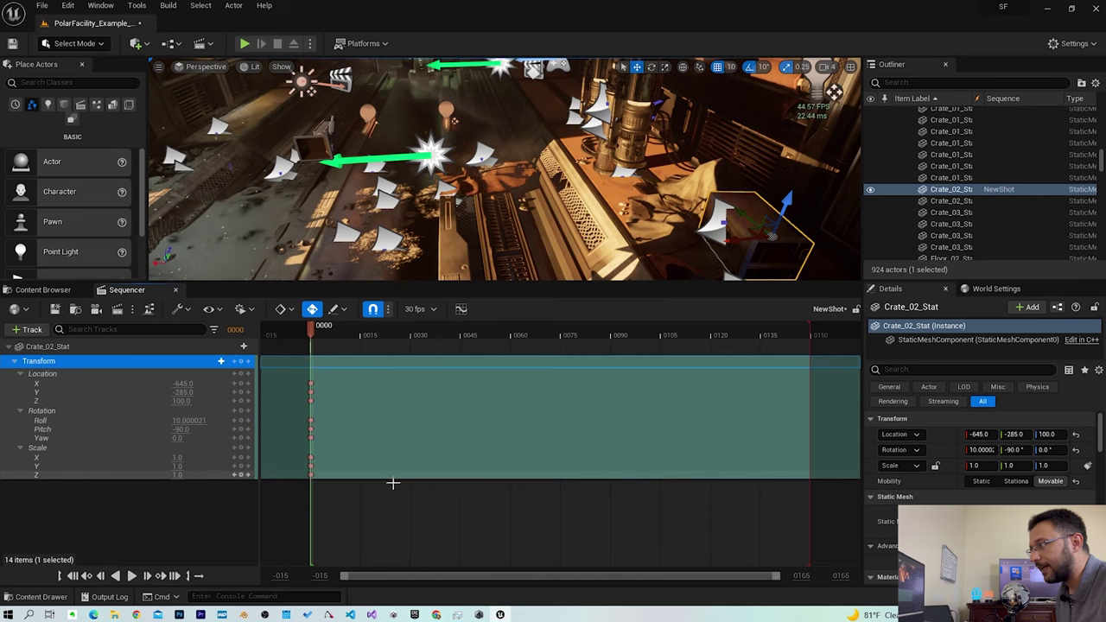
click(20, 374)
click(20, 385)
click(19, 396)
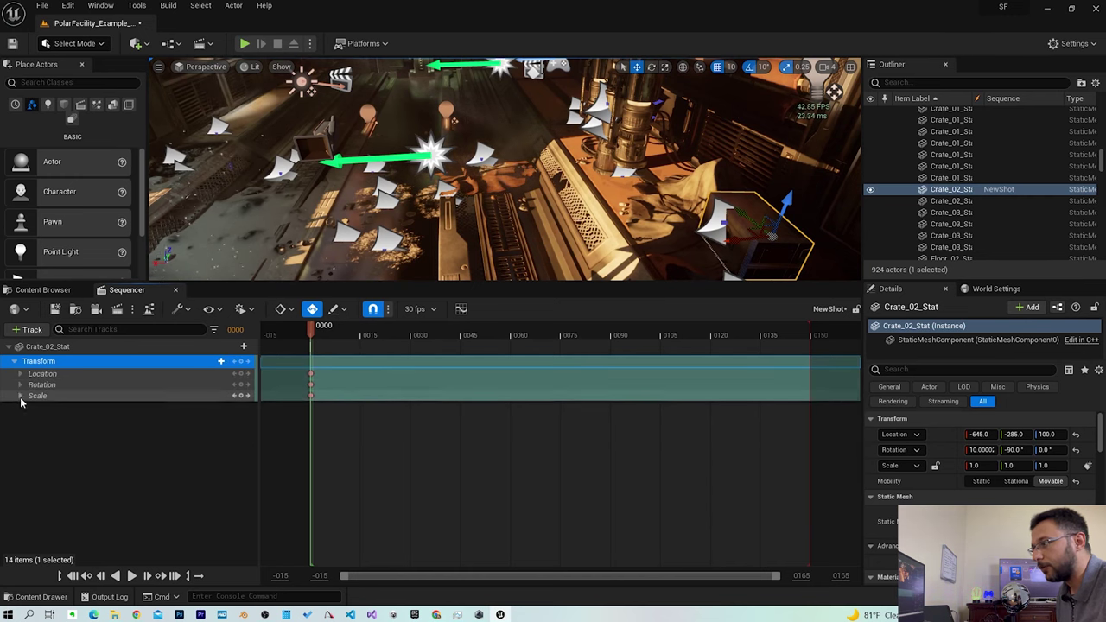
click(20, 374)
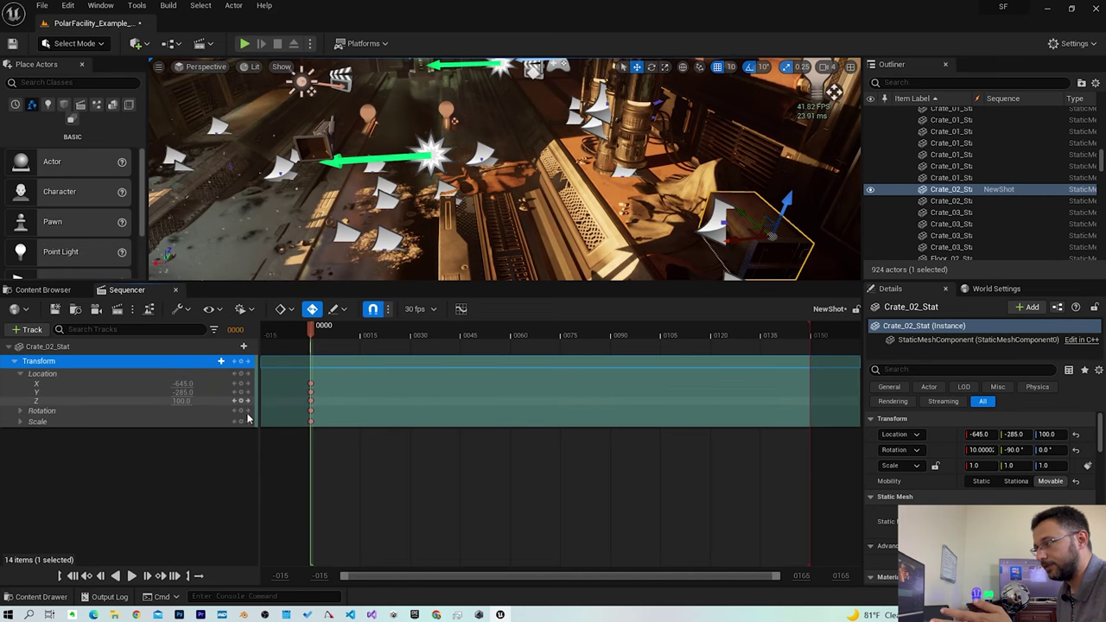
click(20, 373)
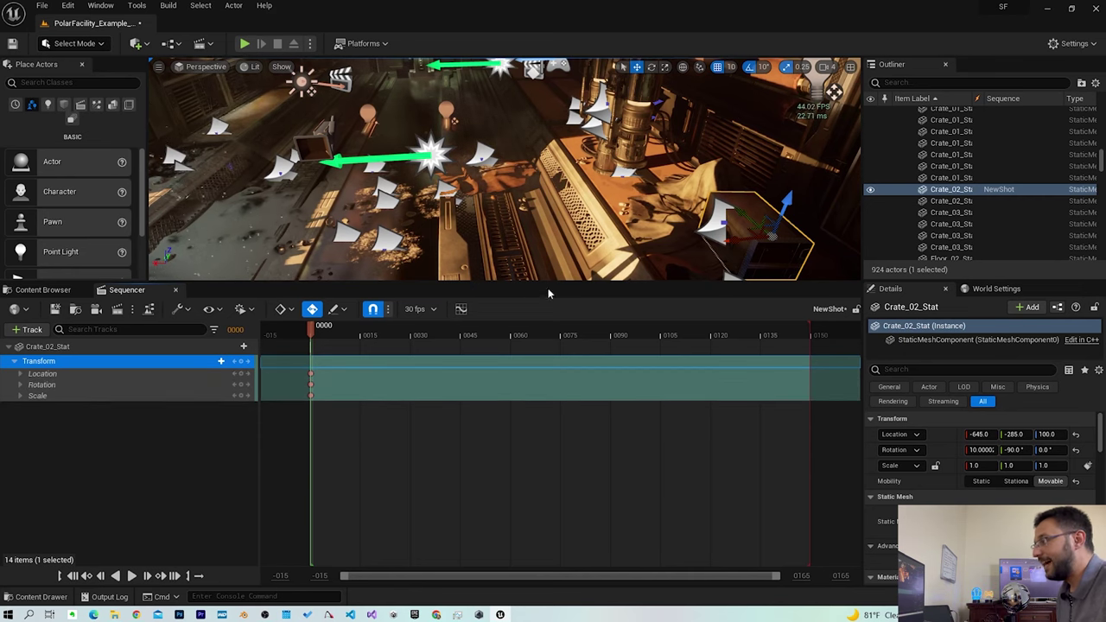
drag(544, 283, 371, 360)
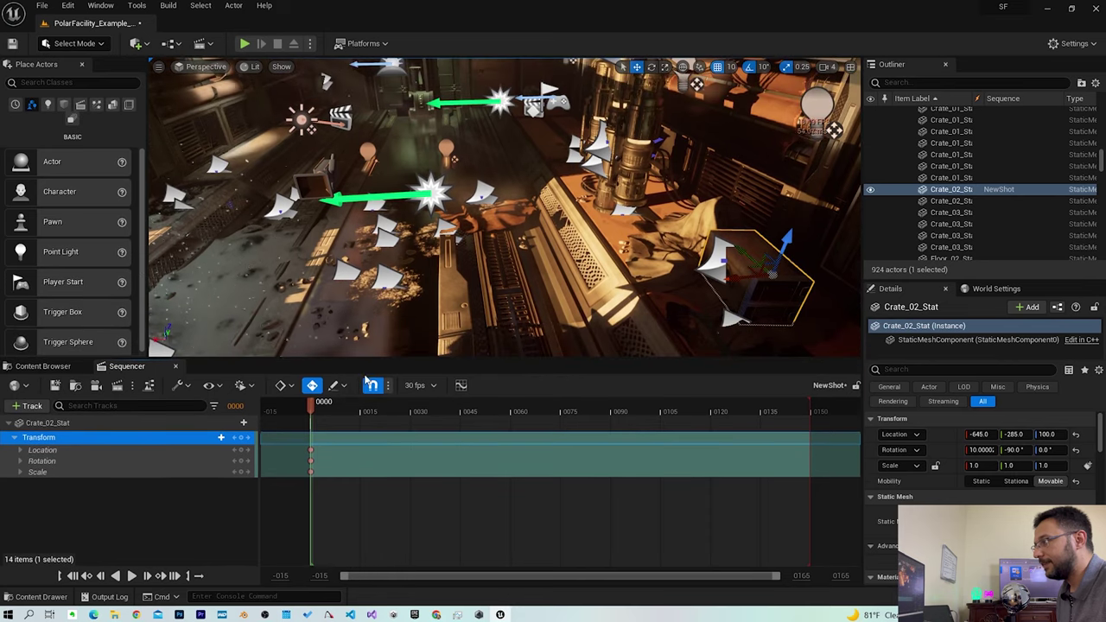
With Auto Key off, slide the crate left to X -315 at frame 0030
click(312, 385)
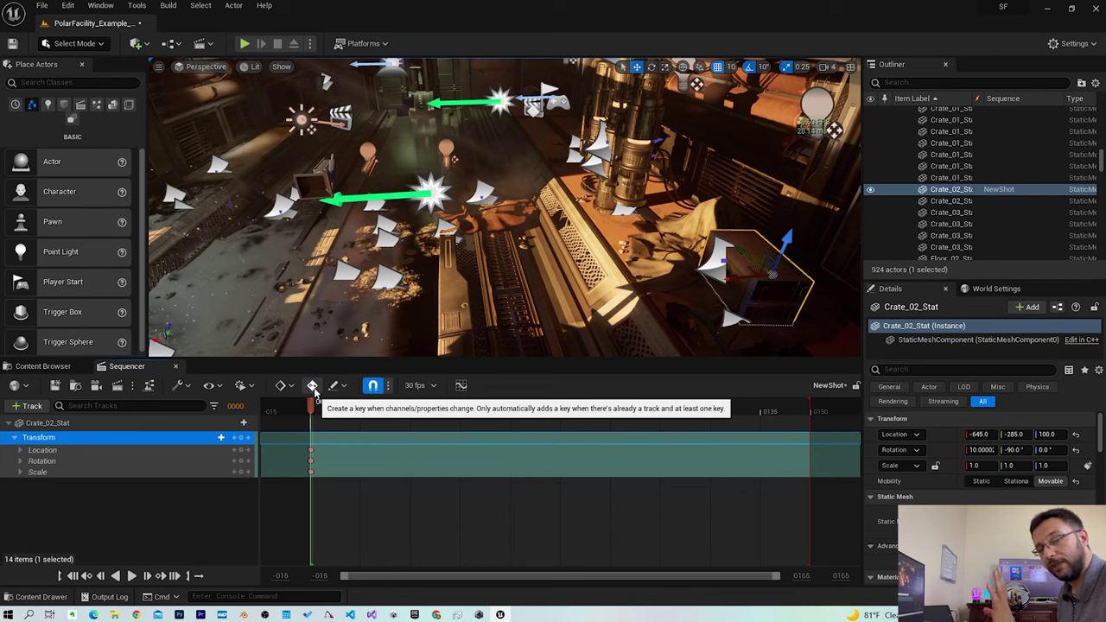
drag(312, 404, 354, 405)
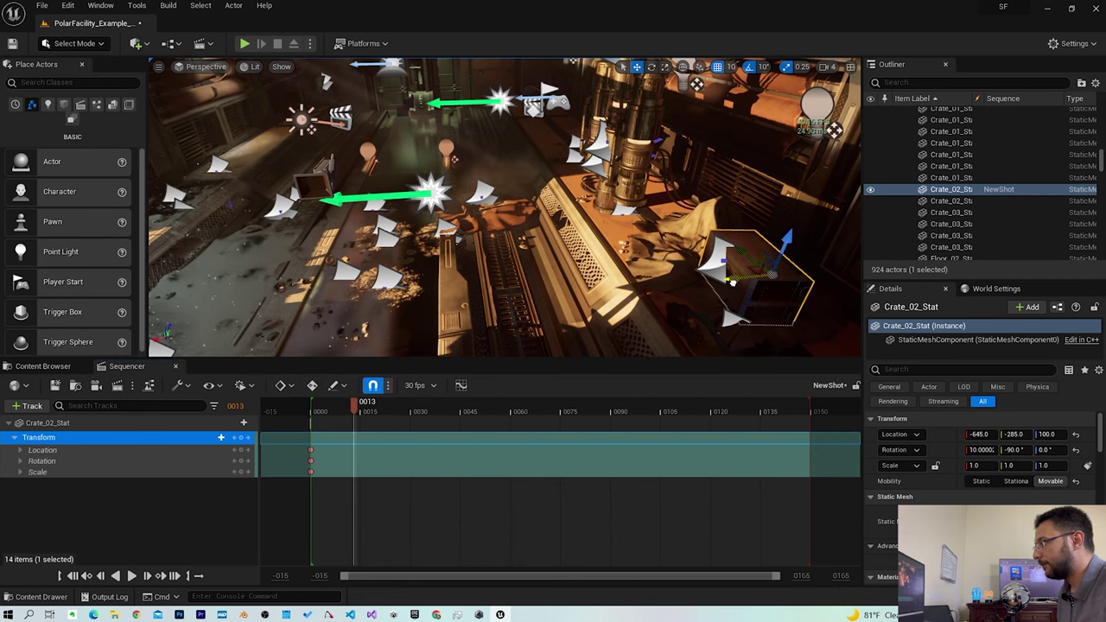
drag(756, 276, 410, 298)
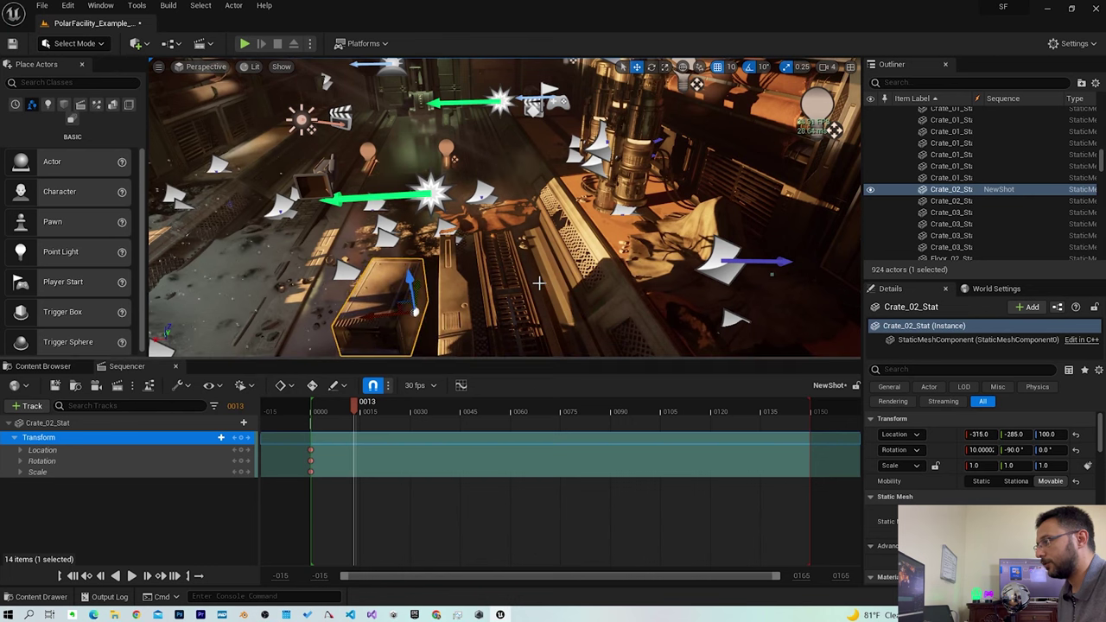
right_drag(356, 302, 381, 408)
mouse_move(365, 411)
mouse_down()
mouse_move(490, 416)
mouse_move(413, 410)
mouse_up()
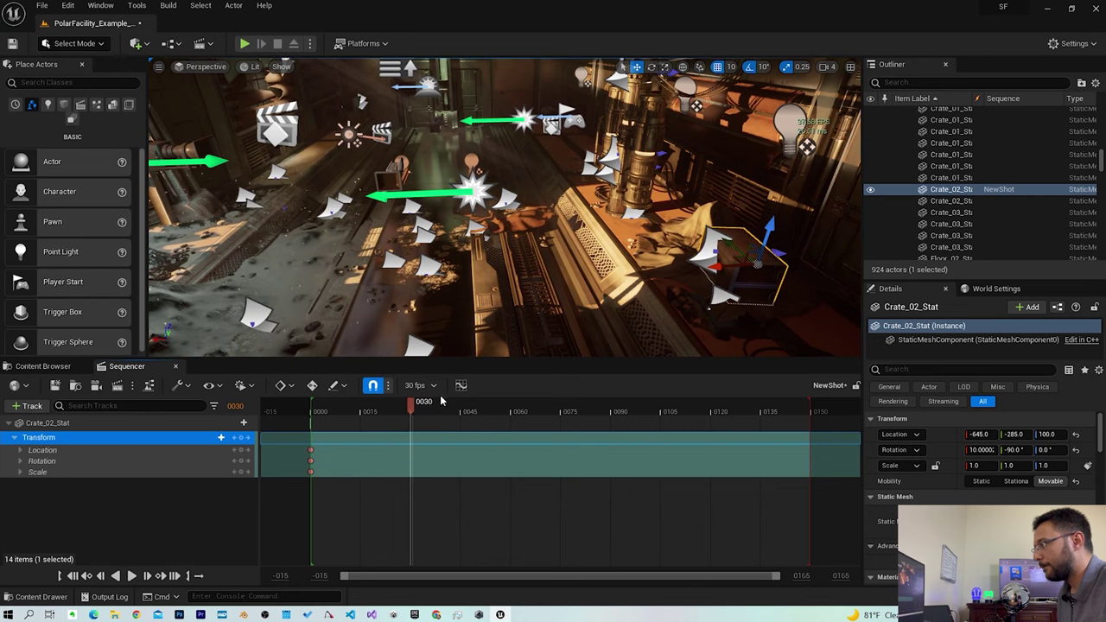
drag(728, 267, 461, 278)
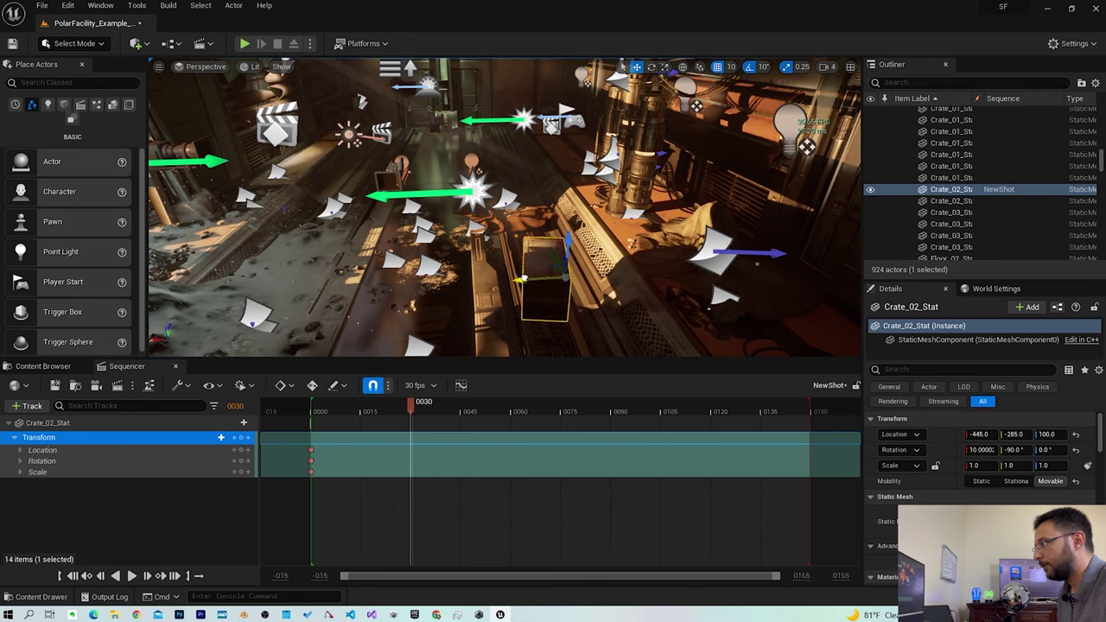
Key the crate's new position at frame 0030, then rewind and play the slide
click(242, 438)
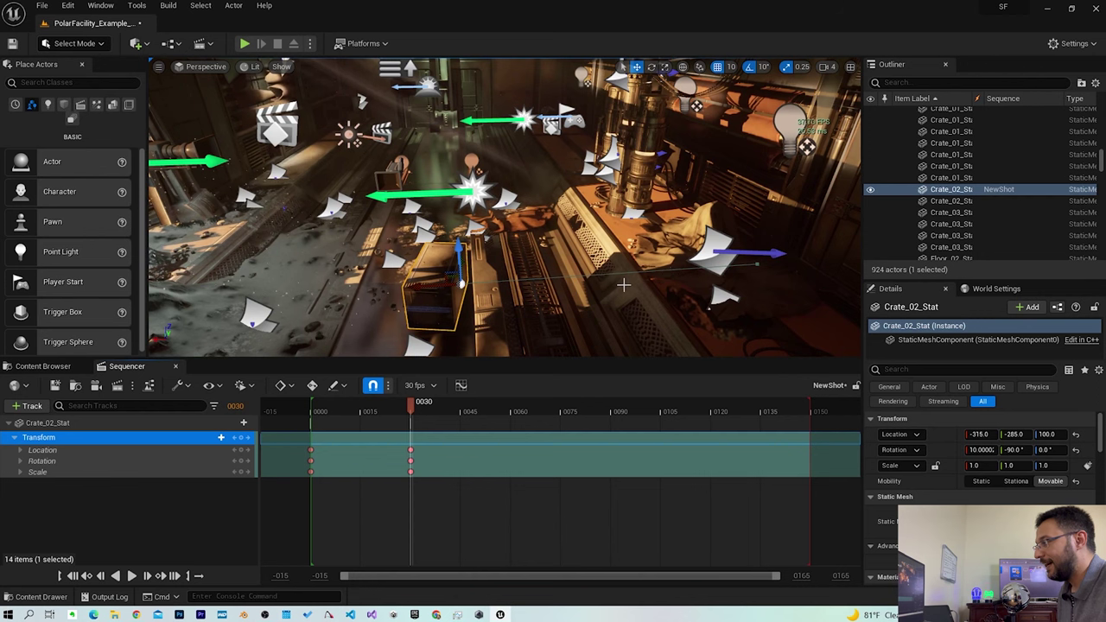
drag(411, 403, 310, 403)
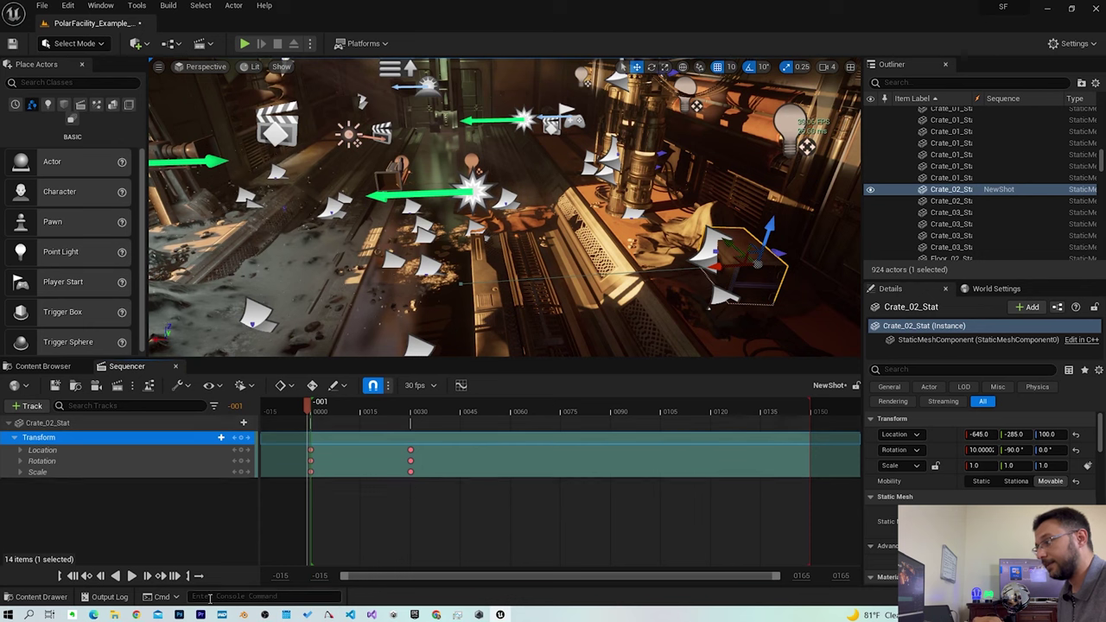
click(131, 577)
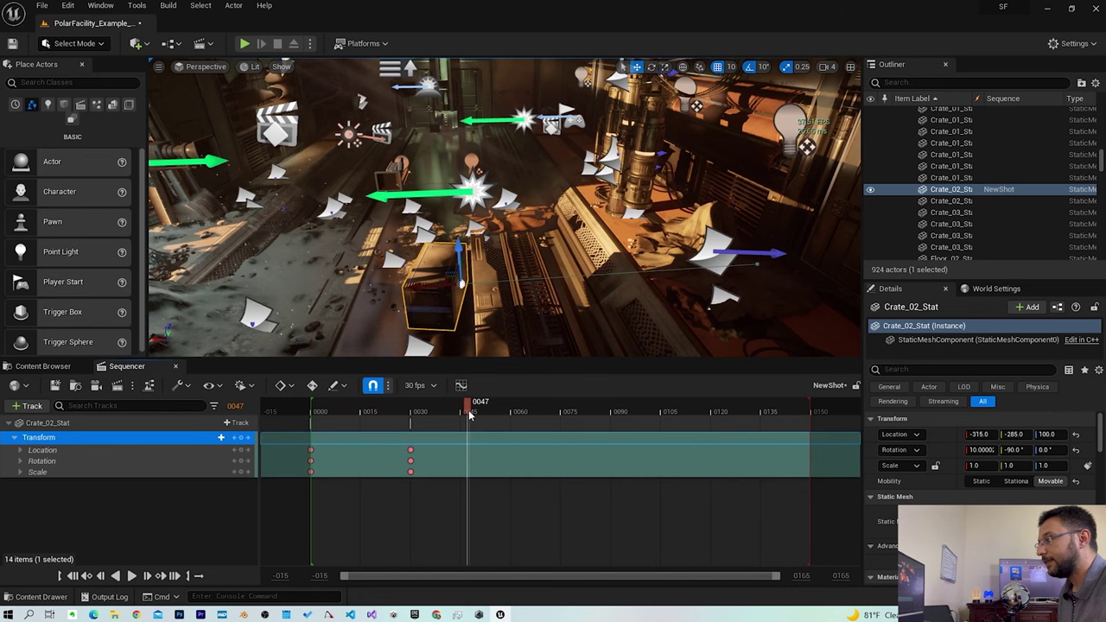
At frame 0090, raise the crate to Z 230 and rotate it to -96.78, -62.01, 133.22
drag(486, 406, 513, 411)
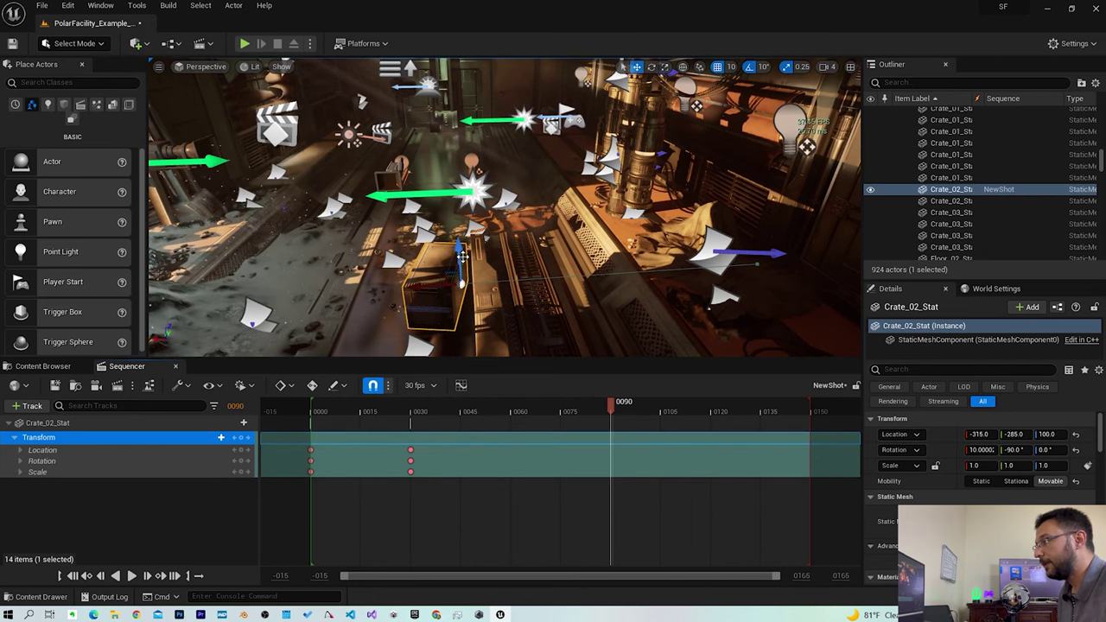
drag(461, 283, 455, 161)
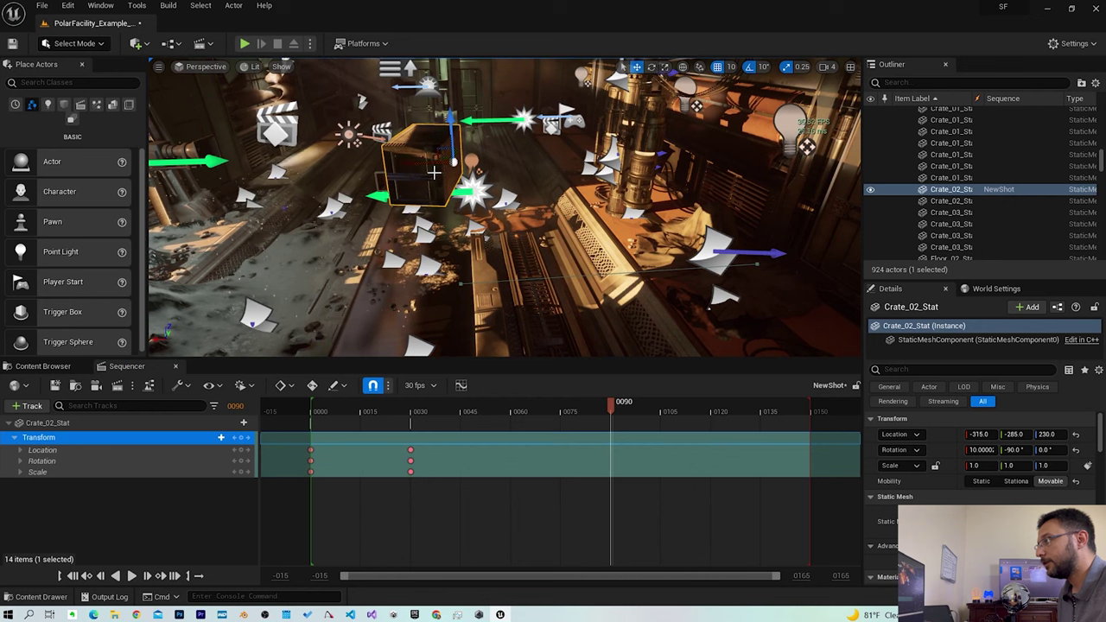
key(e)
drag(500, 117, 436, 139)
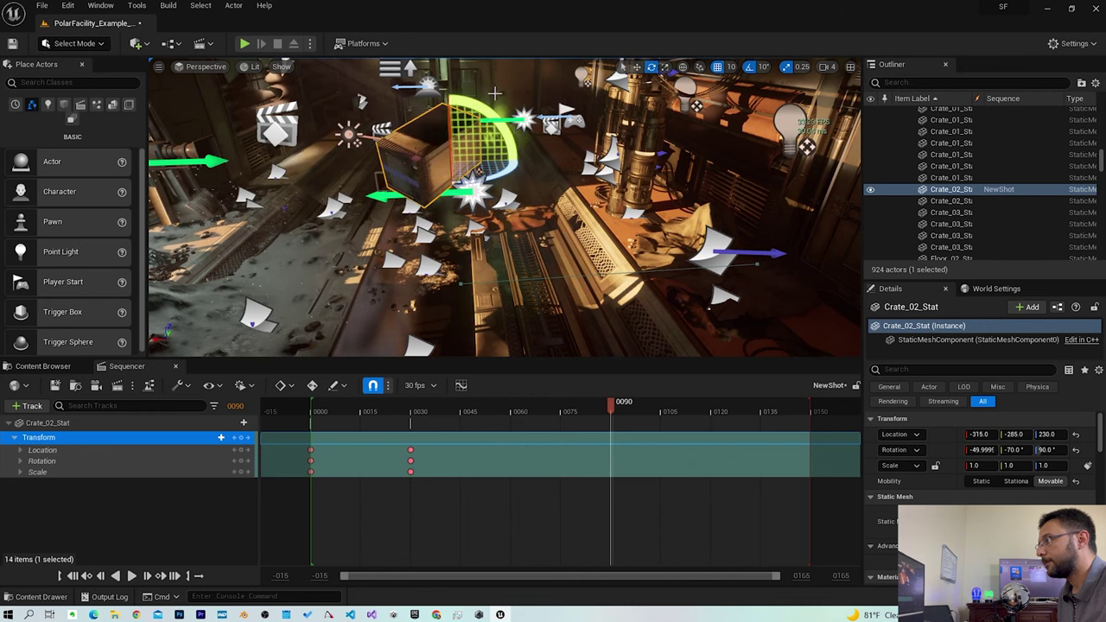
drag(437, 138, 423, 149)
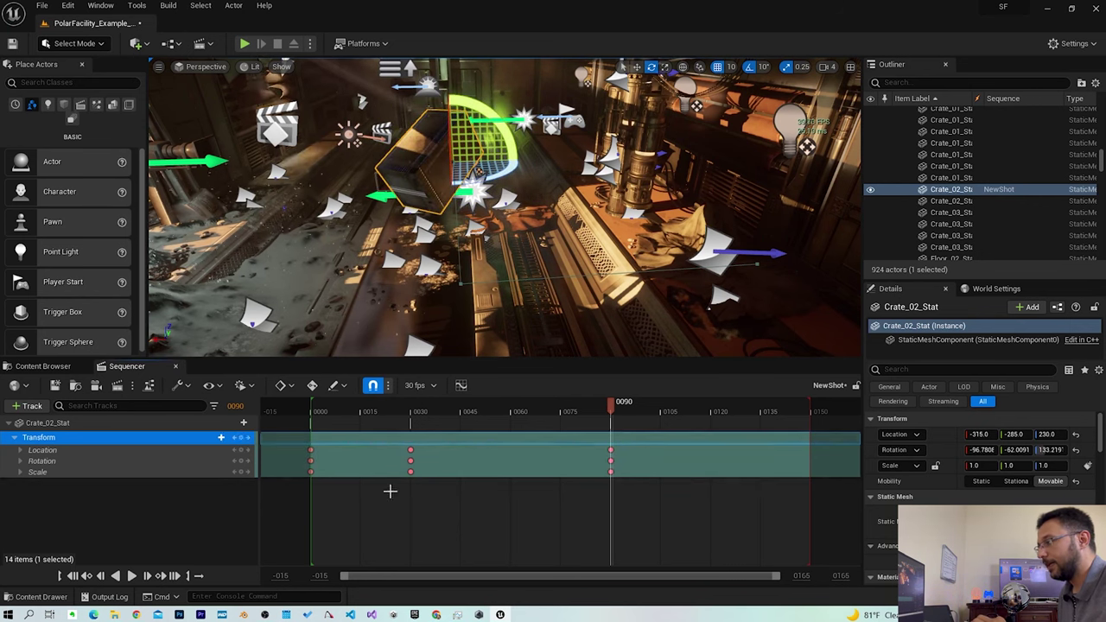
click(315, 407)
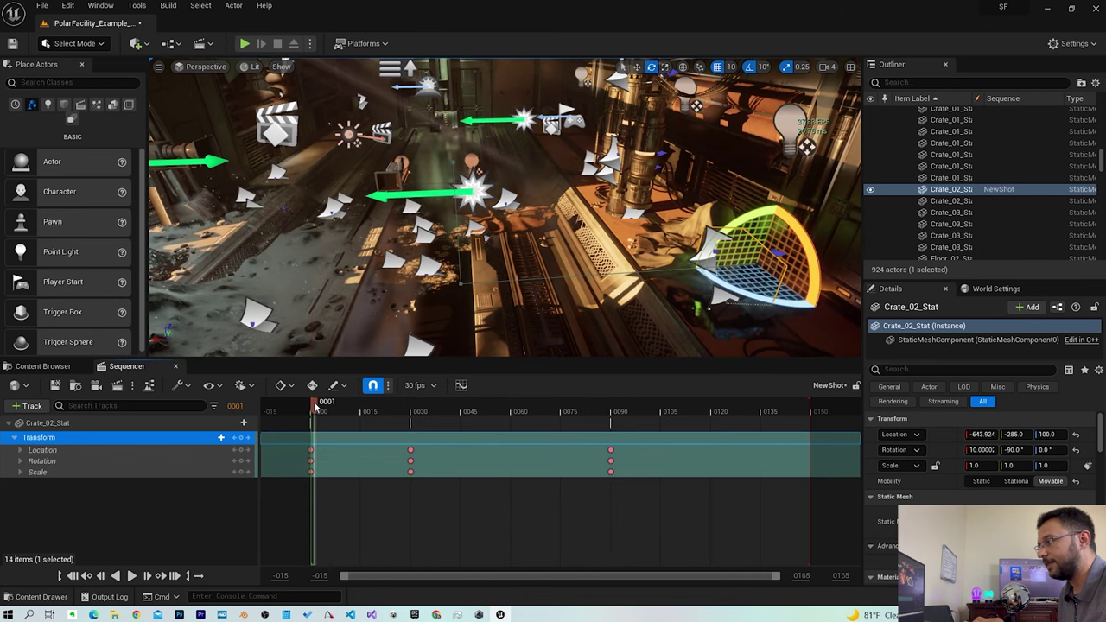
Switch back to the move gizmo and play NewShot to preview the slide, lift and tilt
key(w)
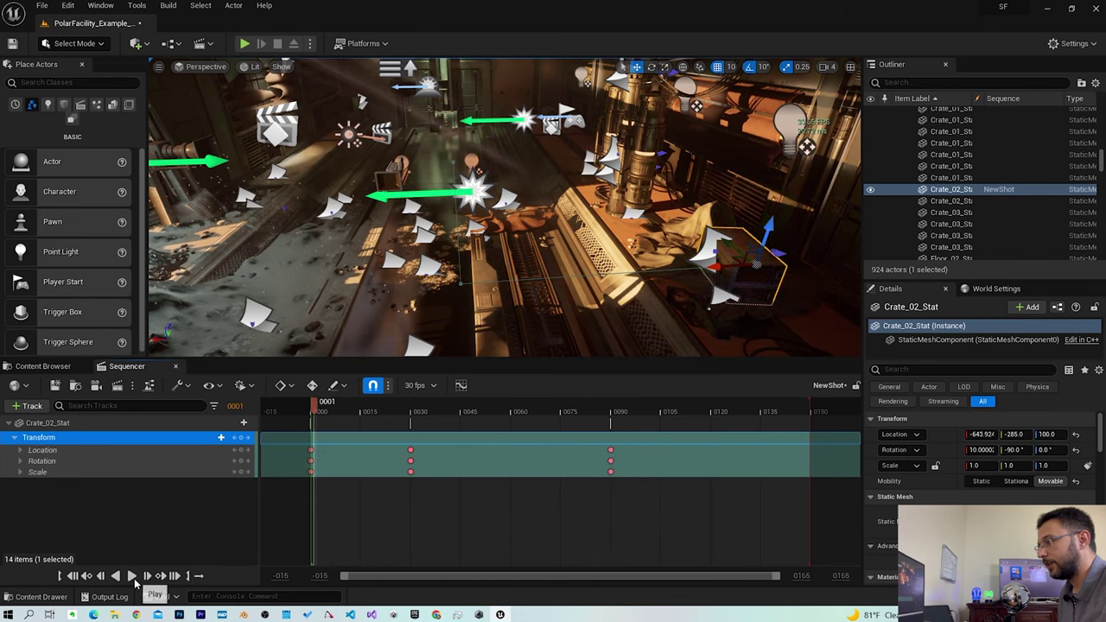
click(132, 577)
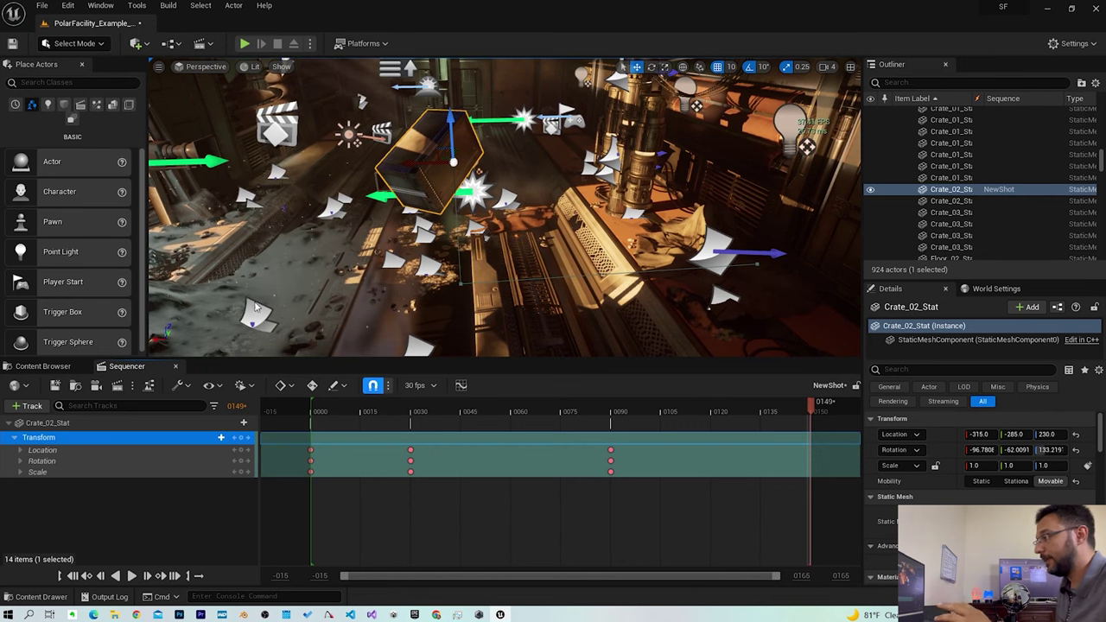
Key the crate's transform scaled to 3.25 on every axis at frame 0121, then replay from the start
click(716, 410)
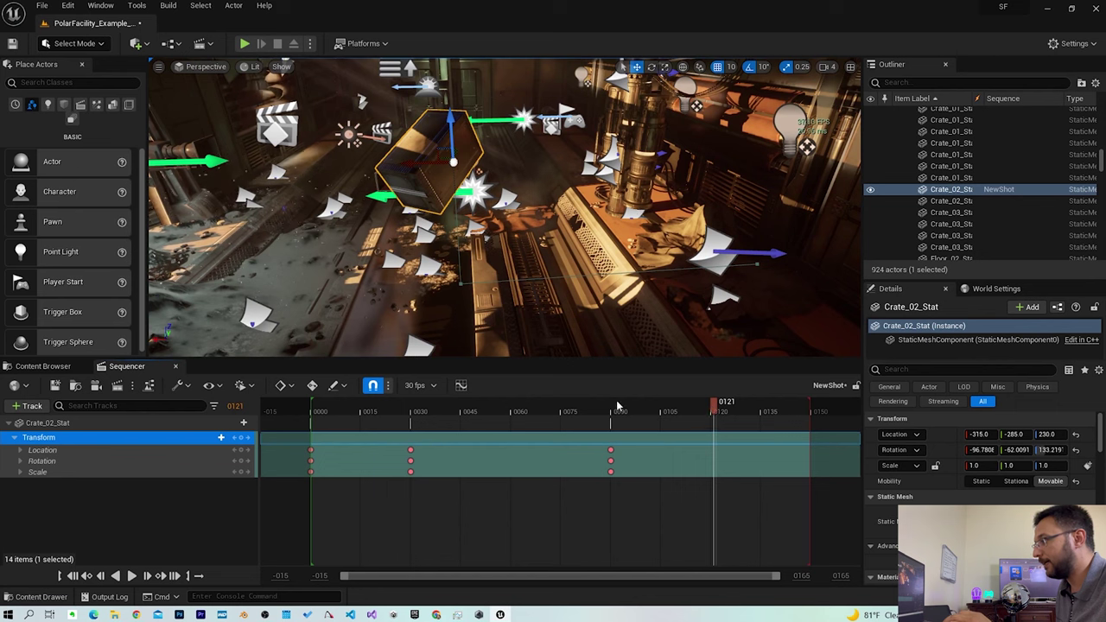
key(e)
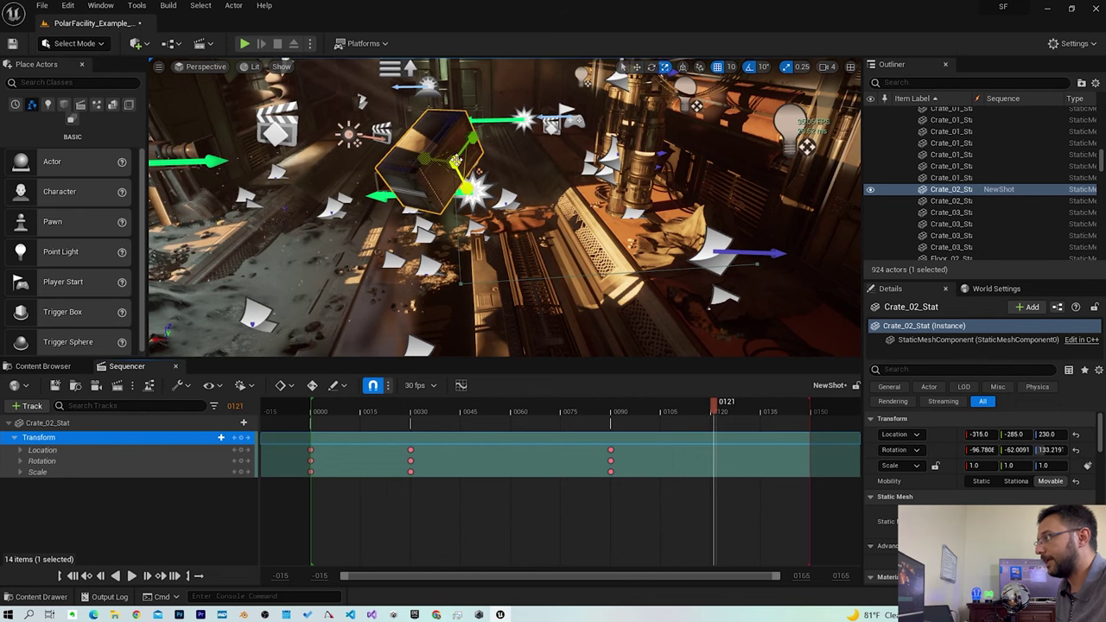
drag(458, 165, 518, 129)
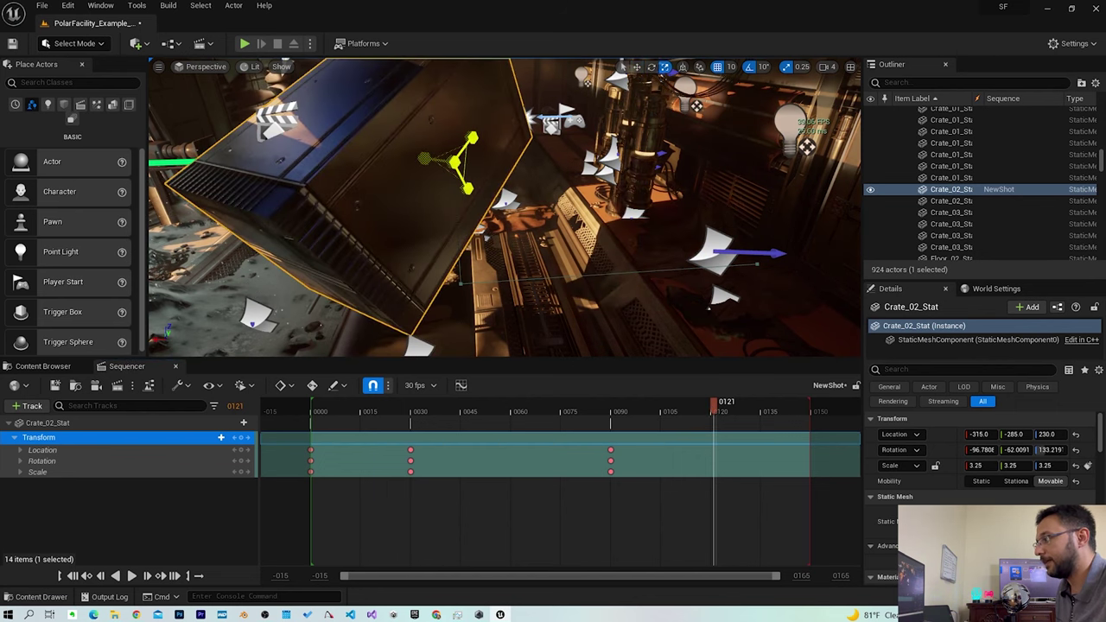
click(241, 437)
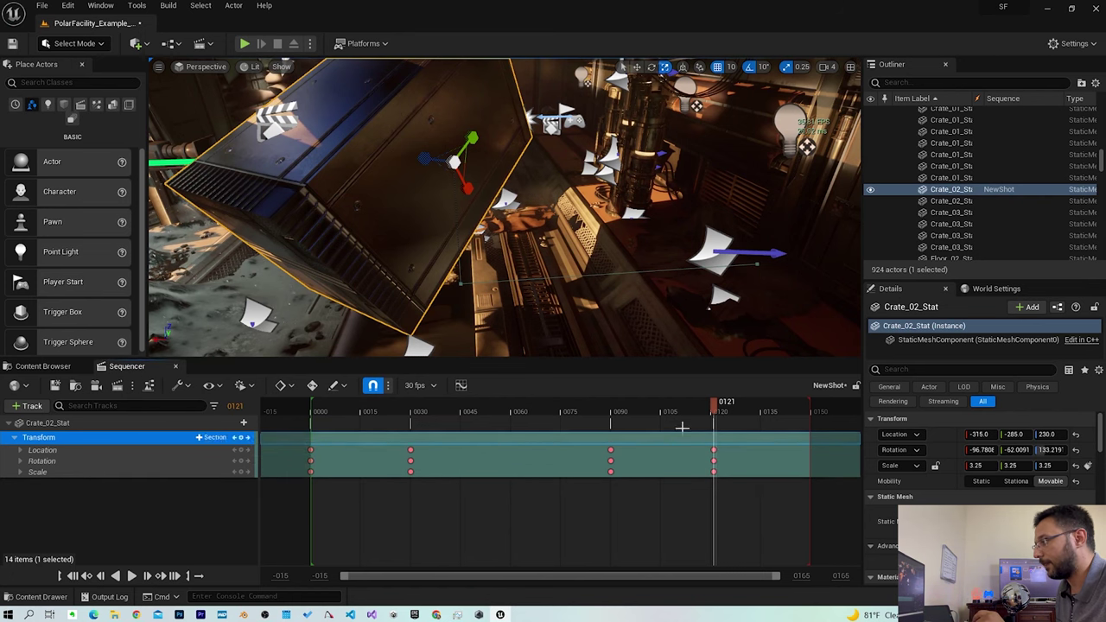
drag(679, 421, 309, 420)
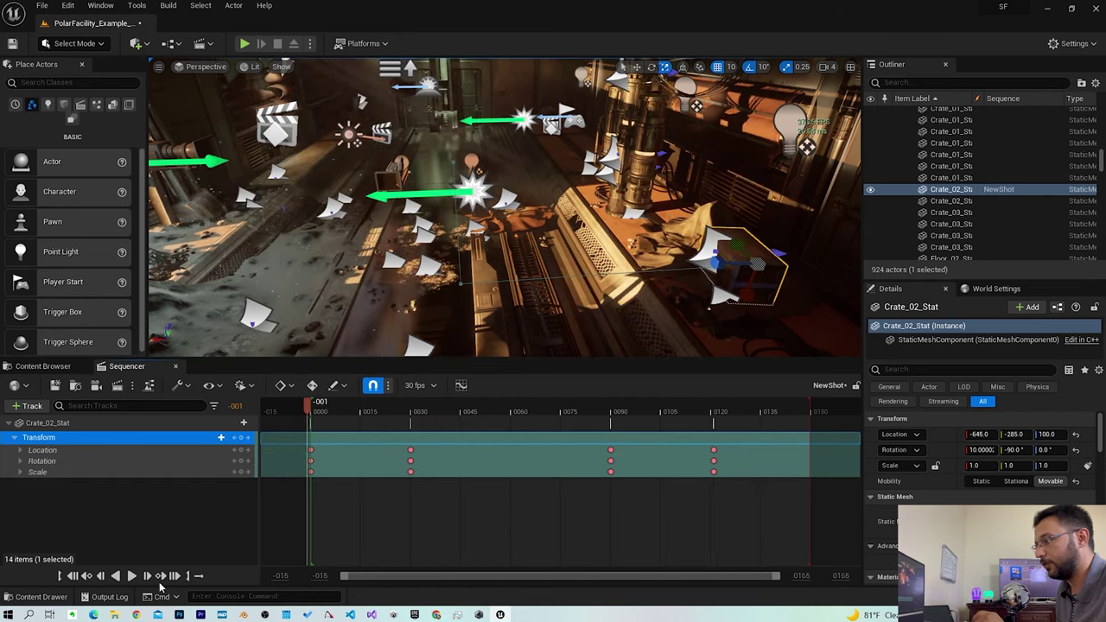
click(130, 576)
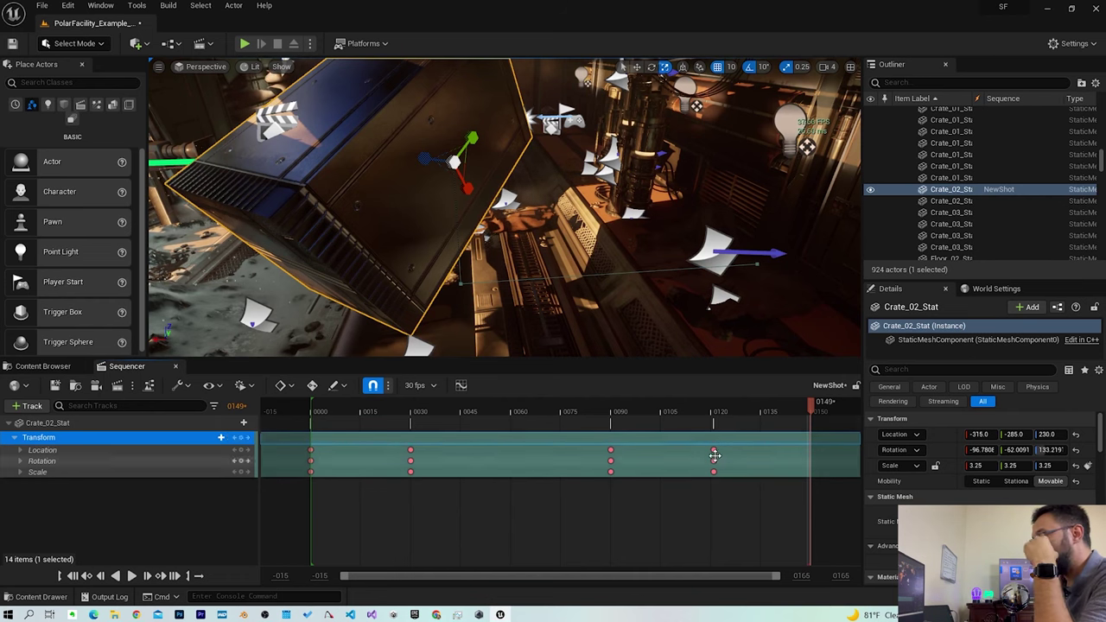
drag(796, 413, 348, 411)
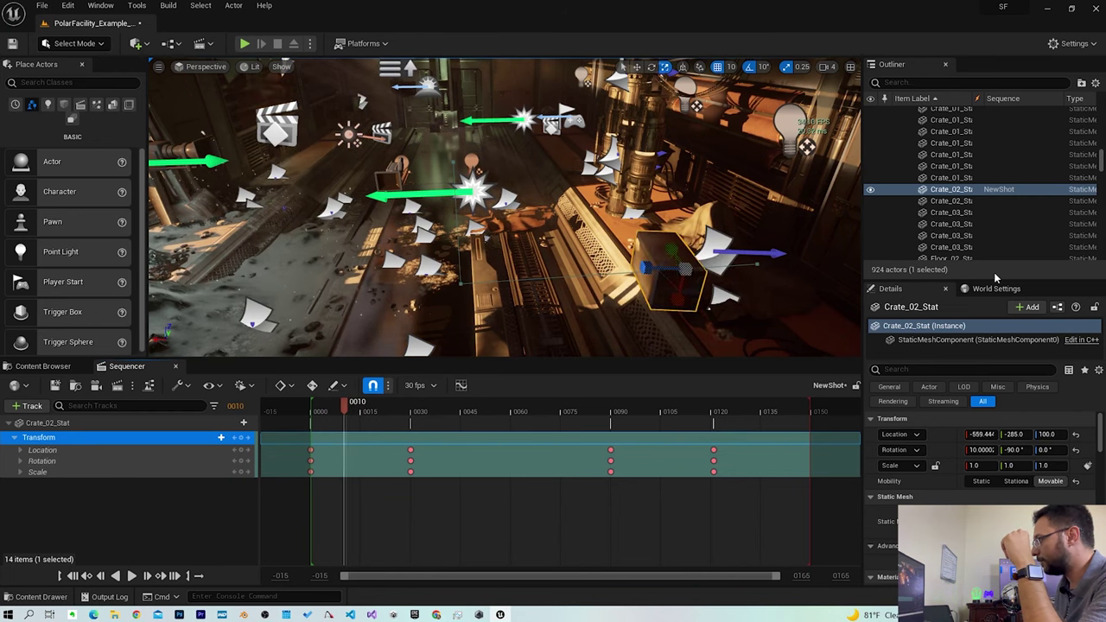
drag(994, 277, 995, 187)
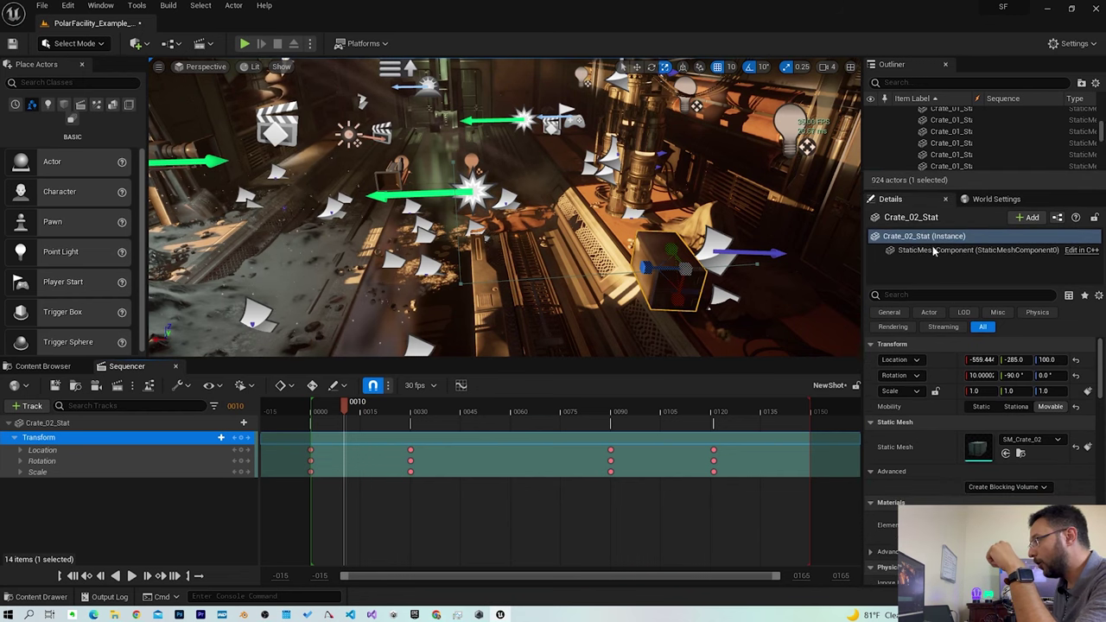
Key the crate's Static Mesh (SM_Crate_02) from the Details panel at frame 0010
scroll(1007, 375, down, 2)
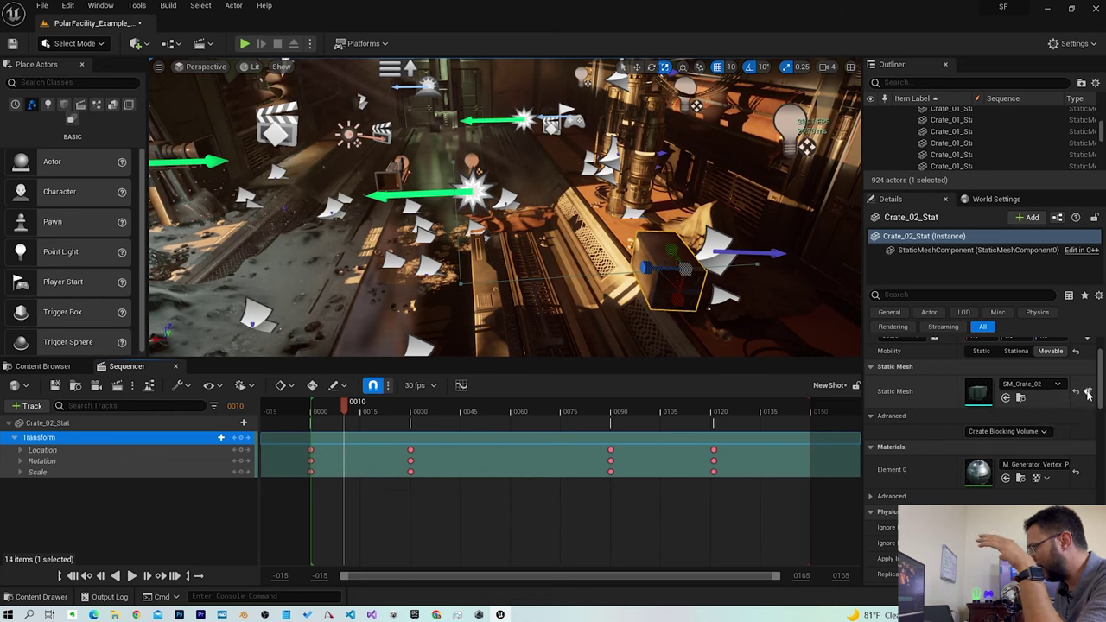
scroll(1082, 397, up, 1)
scroll(1087, 372, down, 2)
scroll(1087, 372, down, 3)
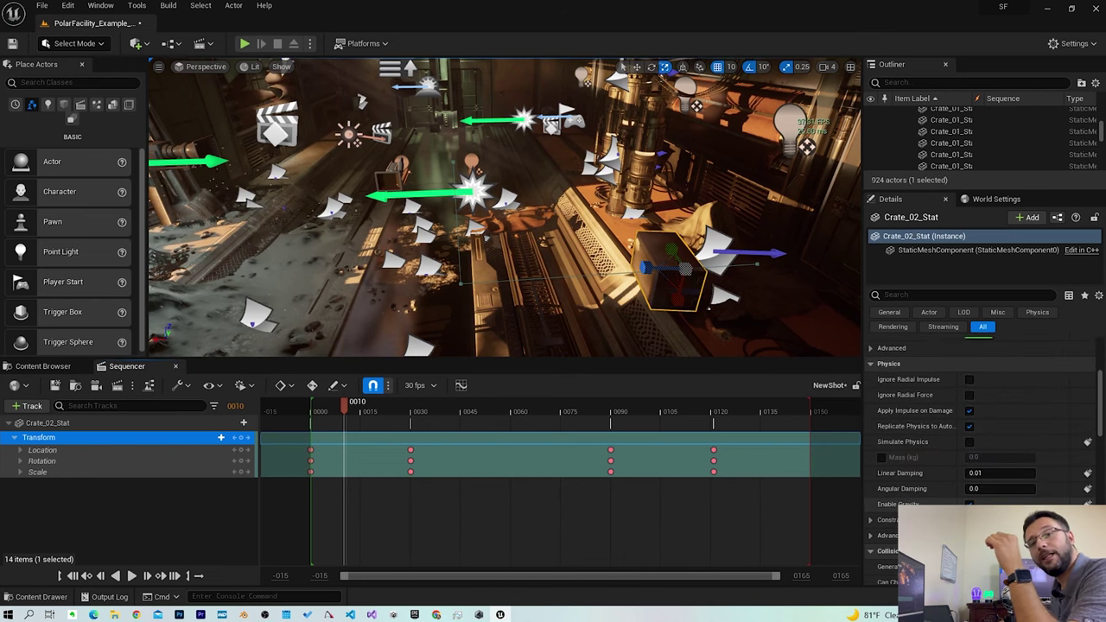
scroll(1088, 392, up, 1)
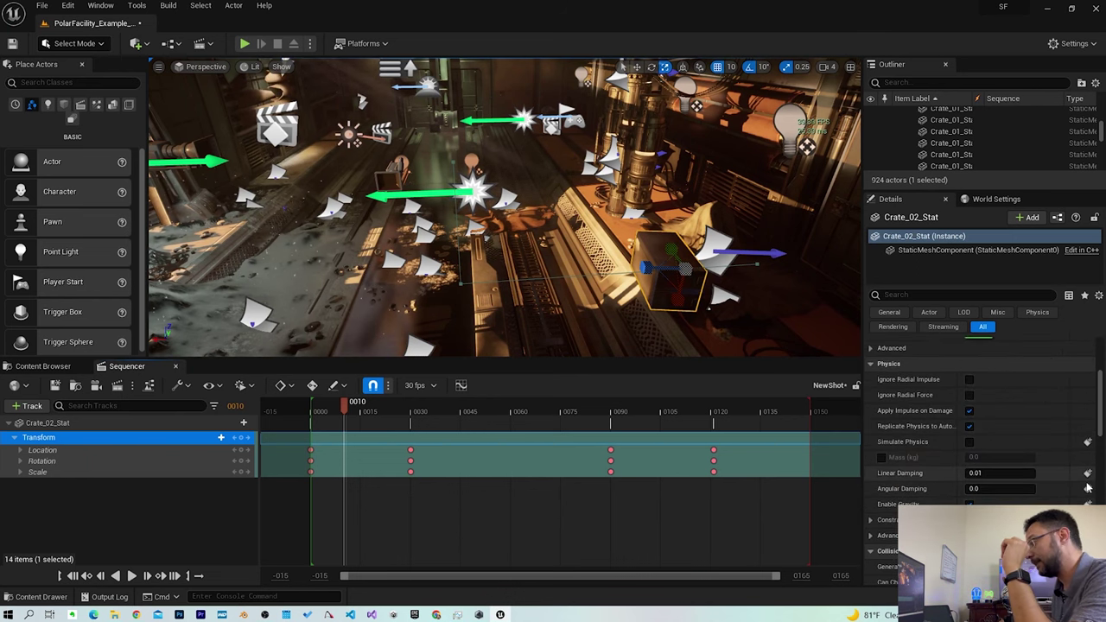
scroll(1089, 392, up, 1)
scroll(1089, 392, up, 2)
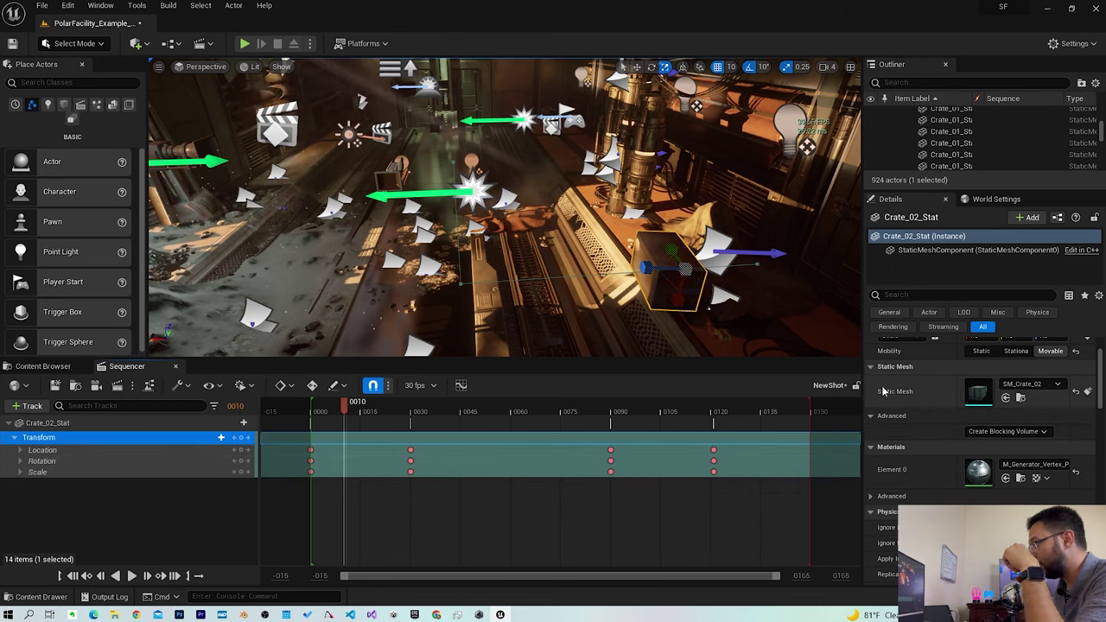
click(1088, 392)
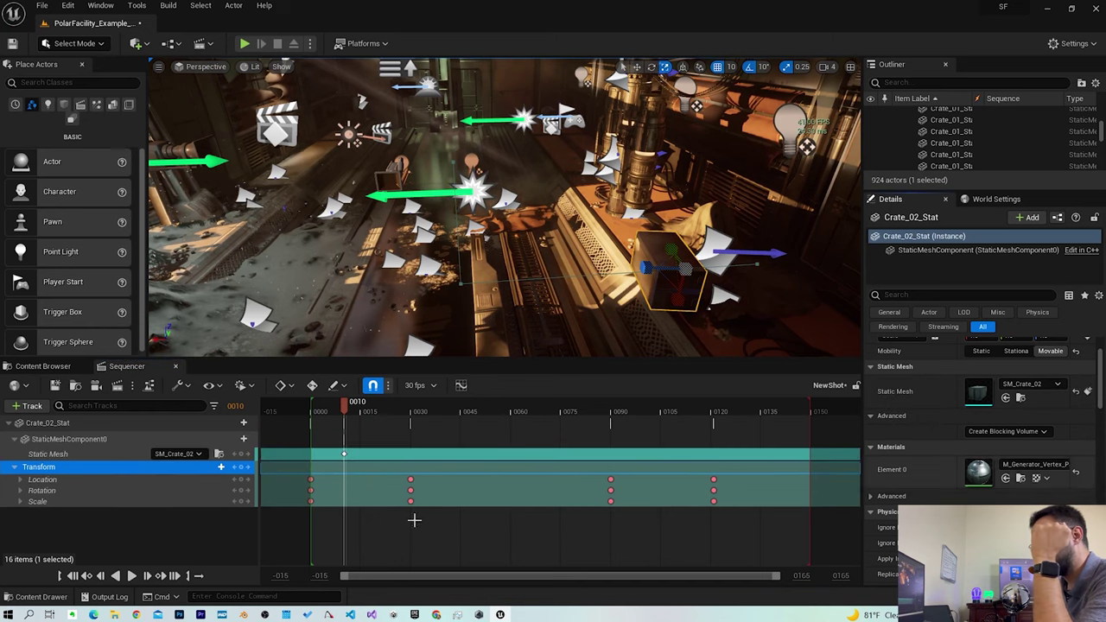
Move the Static Mesh key and add a key at frame 0056 that swaps to SM_Crate_Stacked_Cloth
drag(343, 453, 496, 455)
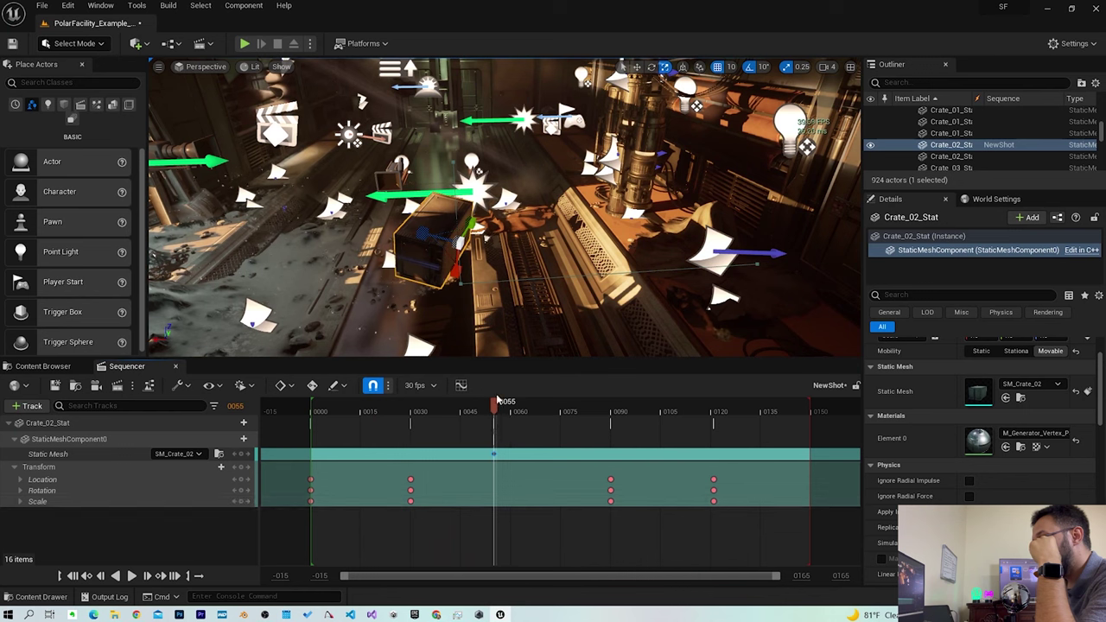
mouse_move(495, 406)
mouse_down()
mouse_move(498, 424)
mouse_move(313, 455)
mouse_up()
drag(476, 406, 496, 406)
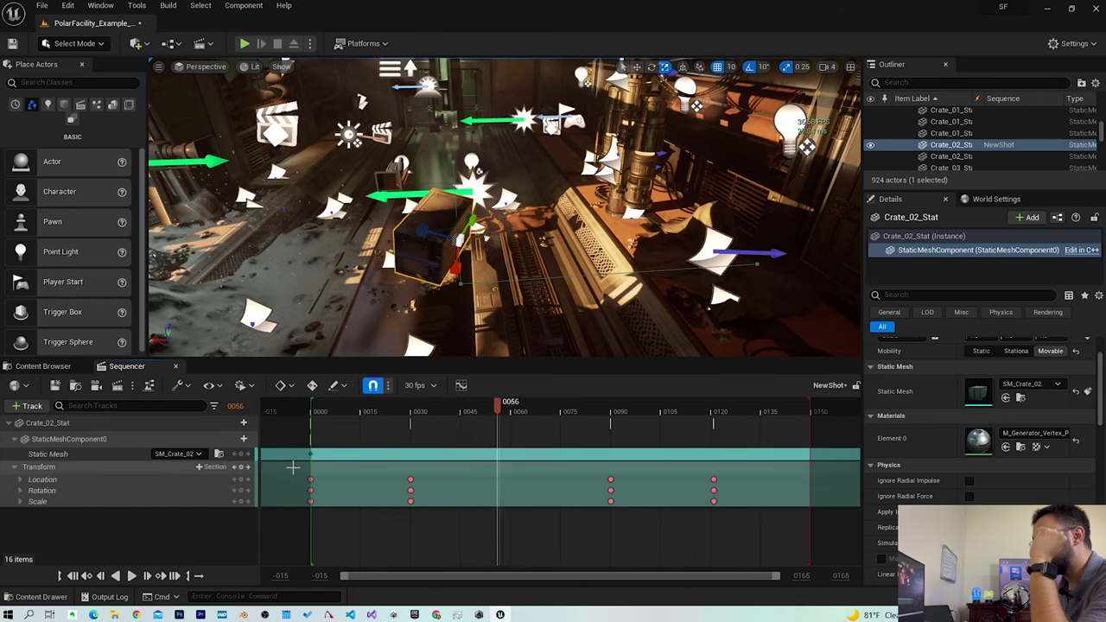
click(182, 454)
click(241, 454)
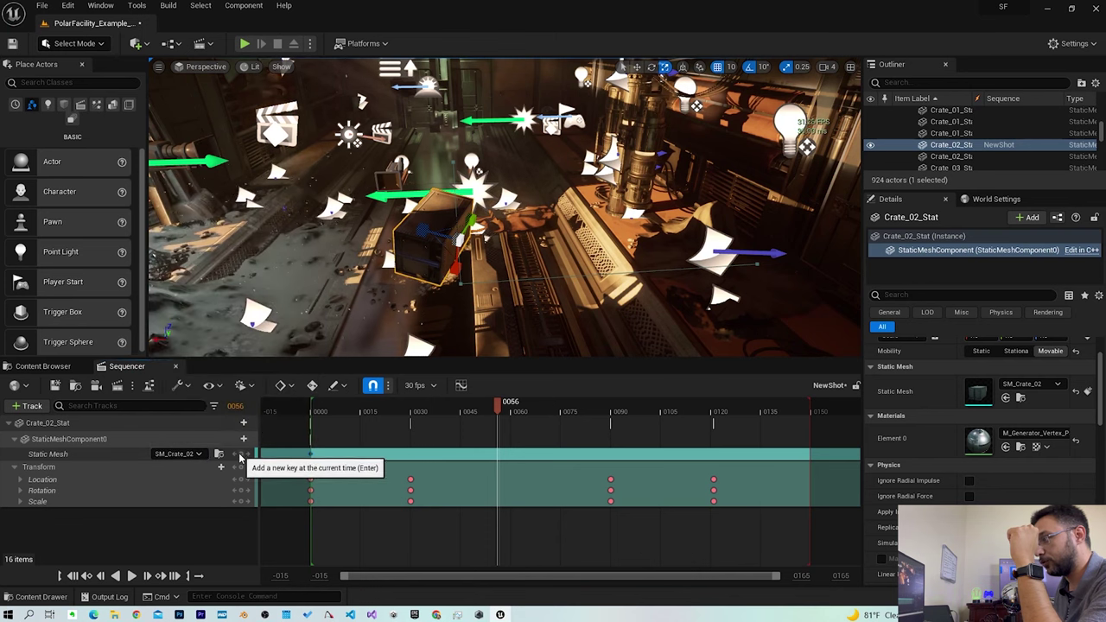
click(177, 454)
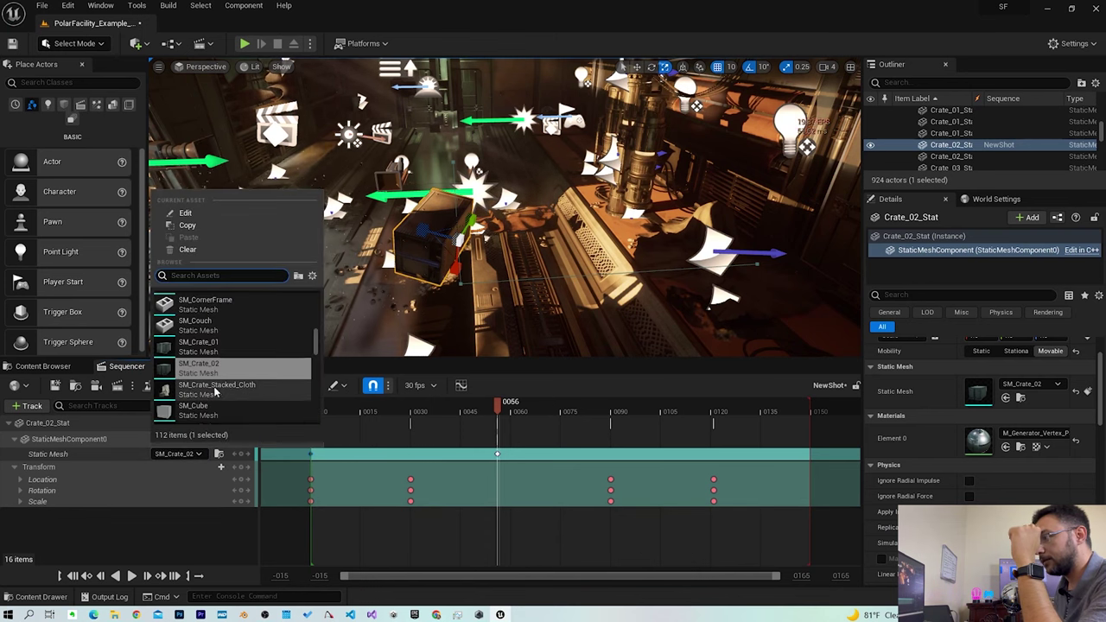
click(215, 387)
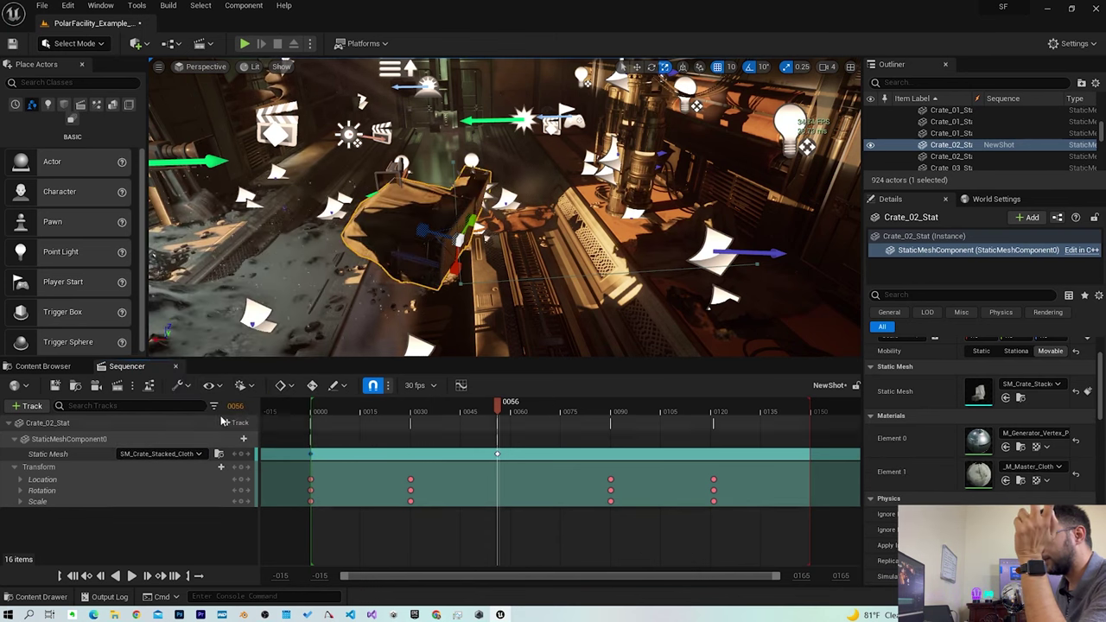
Check the crate at frames 0046 and 0059, then play the mesh swap from the start
click(466, 418)
drag(468, 413, 512, 412)
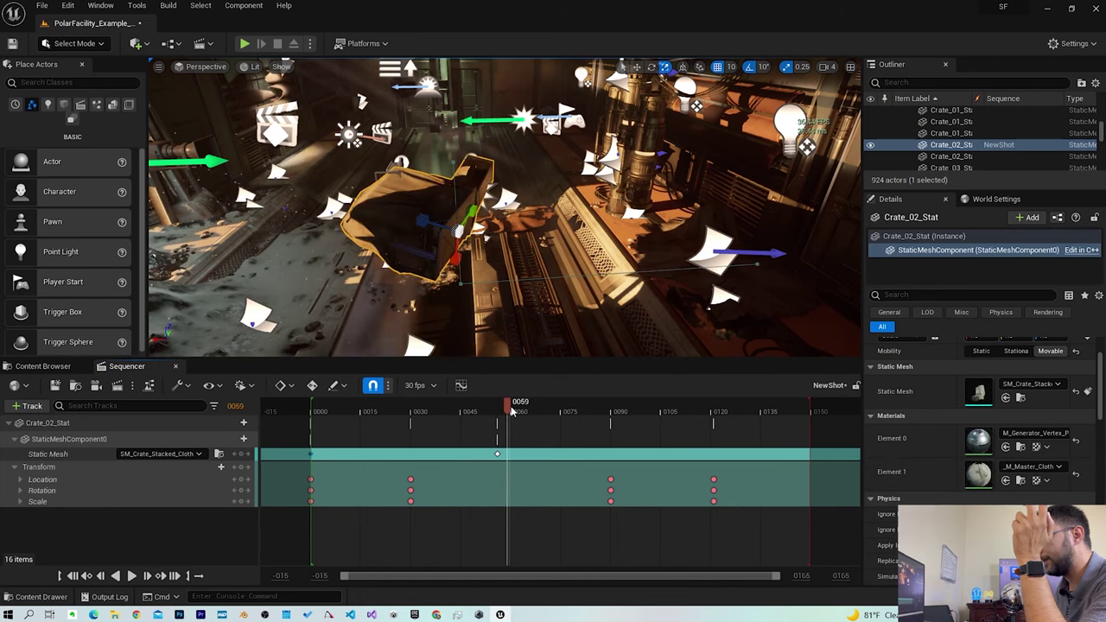
key(Up)
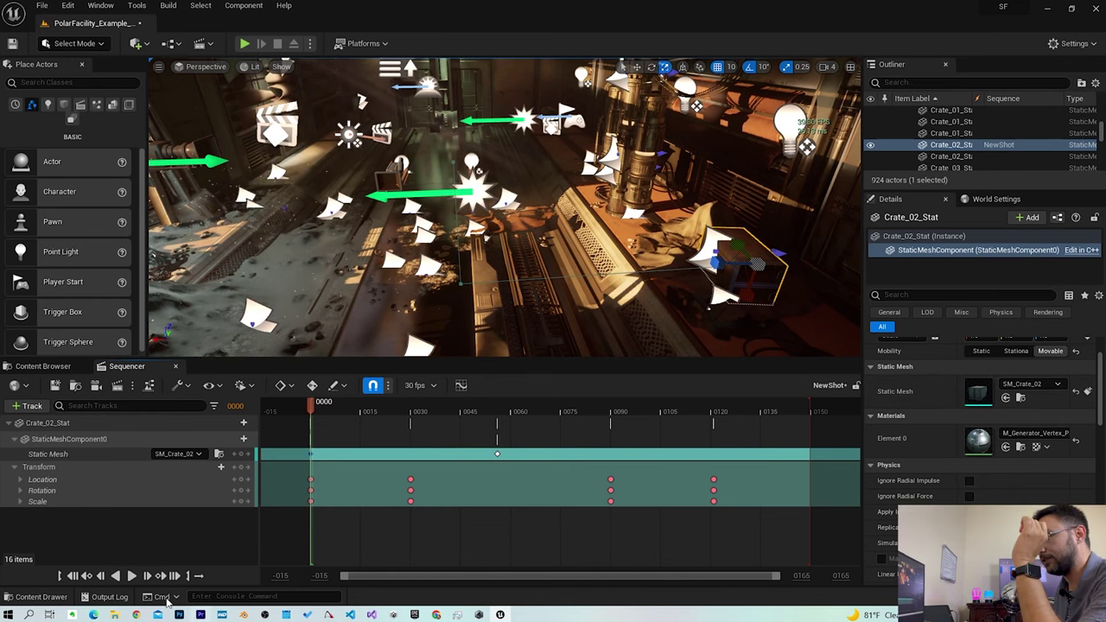
click(134, 578)
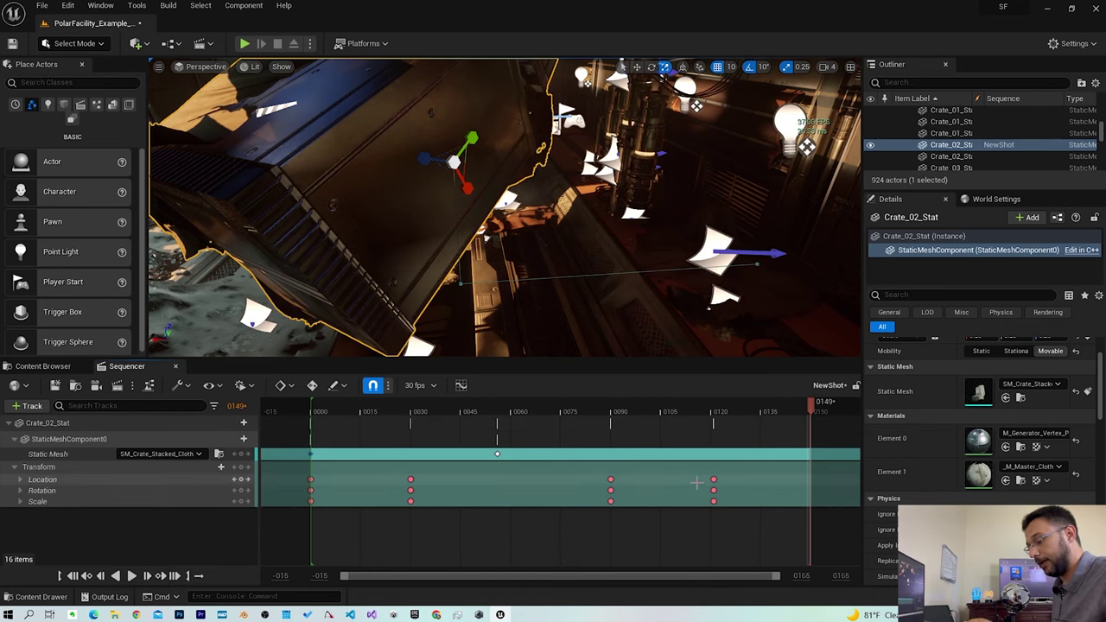
Step back one frame and delete the StaticMeshComponent0 Static Mesh track
key(Left)
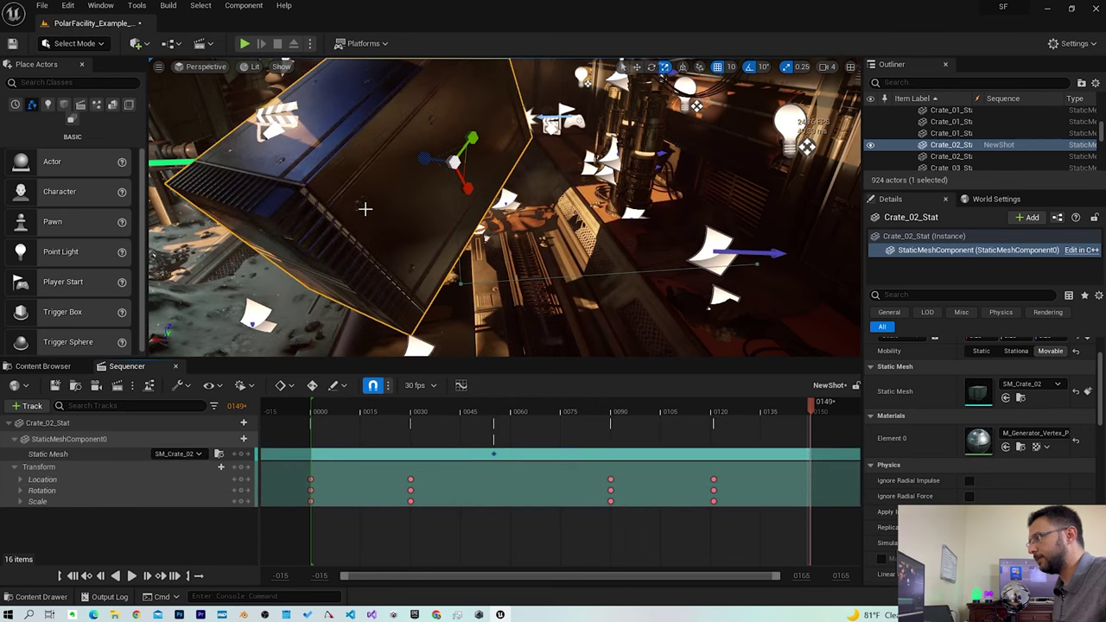
click(630, 439)
key(Delete)
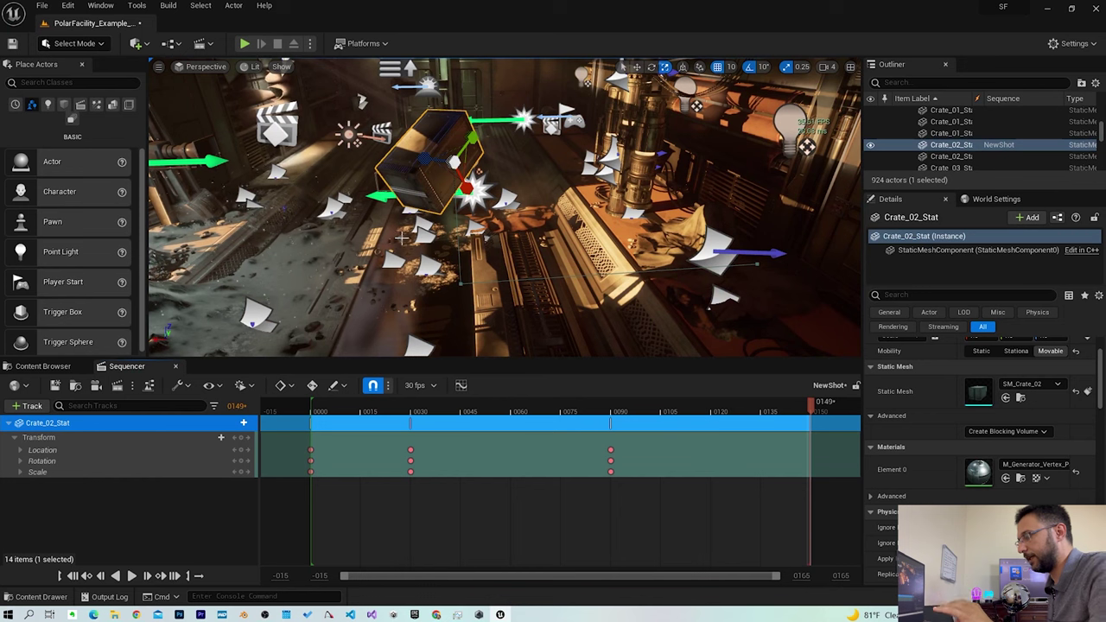
Scrub the crate animation from frame 0083 back toward the start to review it
click(588, 404)
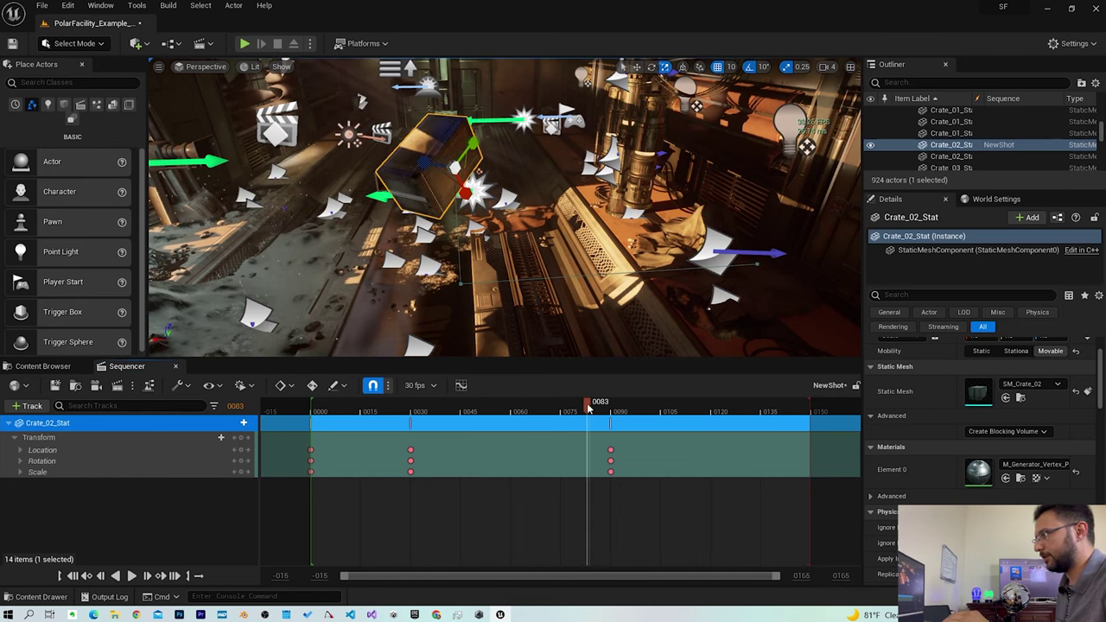
drag(589, 409, 541, 406)
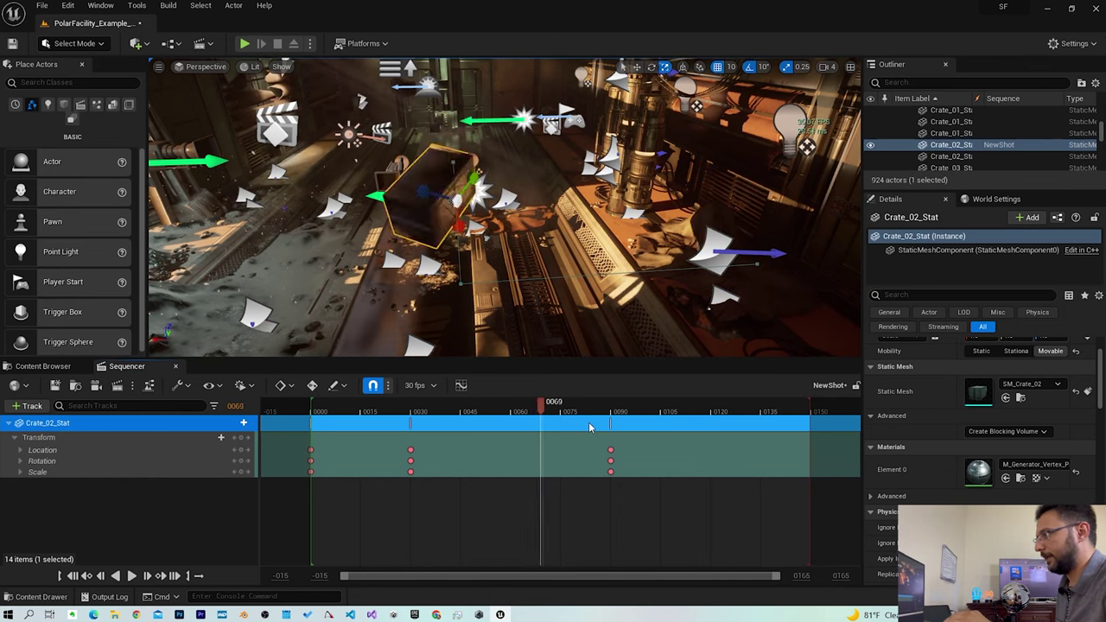
drag(646, 406, 415, 406)
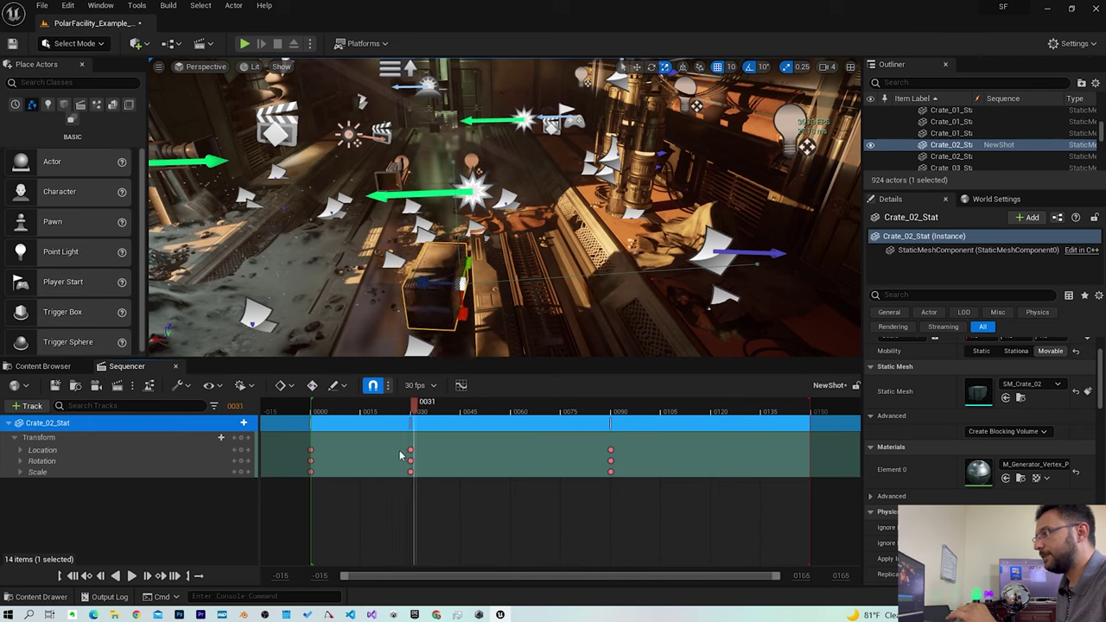
drag(401, 455, 319, 456)
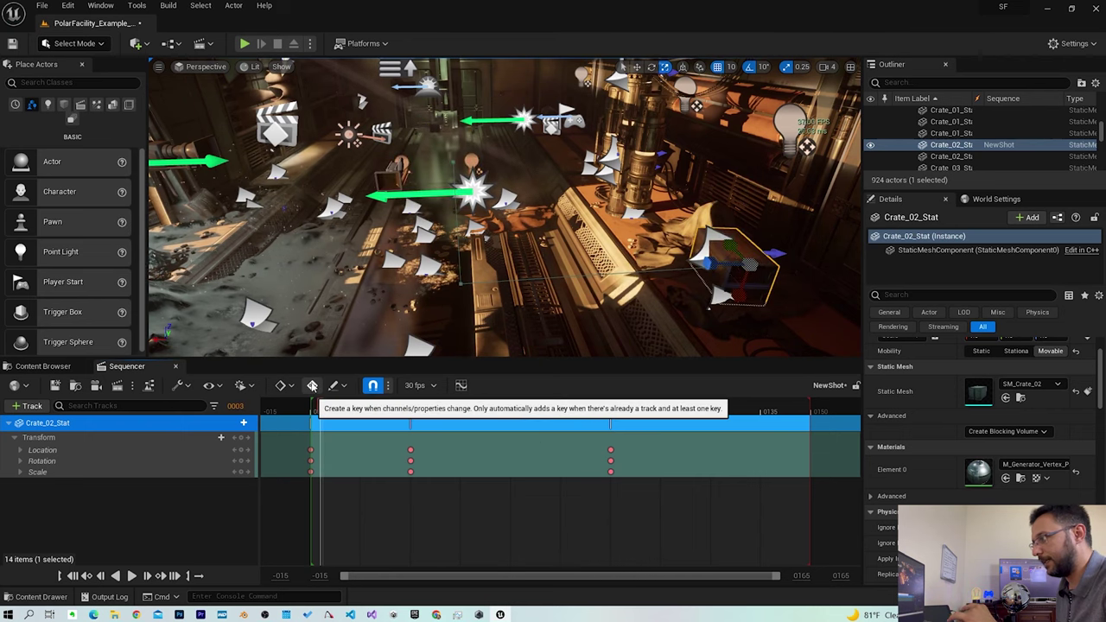
Enable Auto-Key, move the playhead to frame 0056, and expand Location into X, Y, Z
click(311, 386)
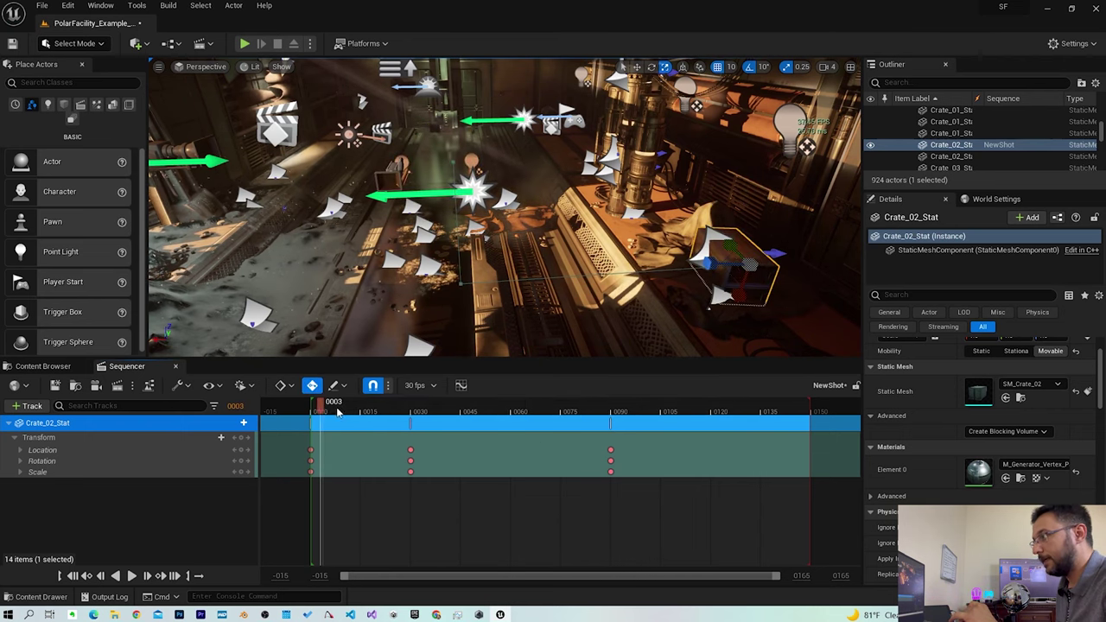
drag(337, 412, 497, 406)
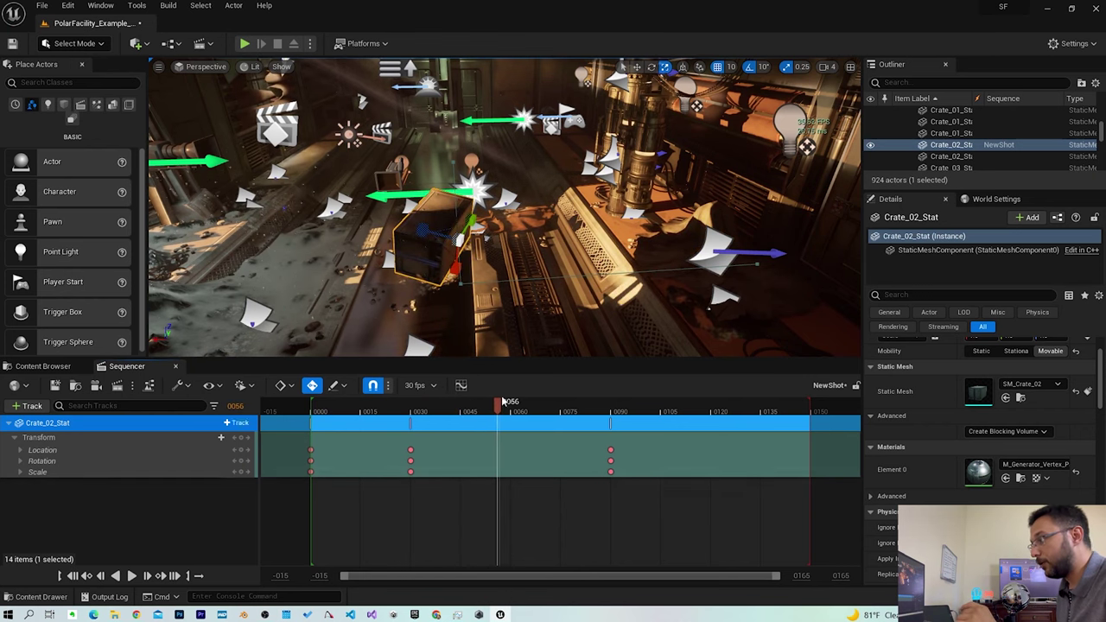
click(21, 450)
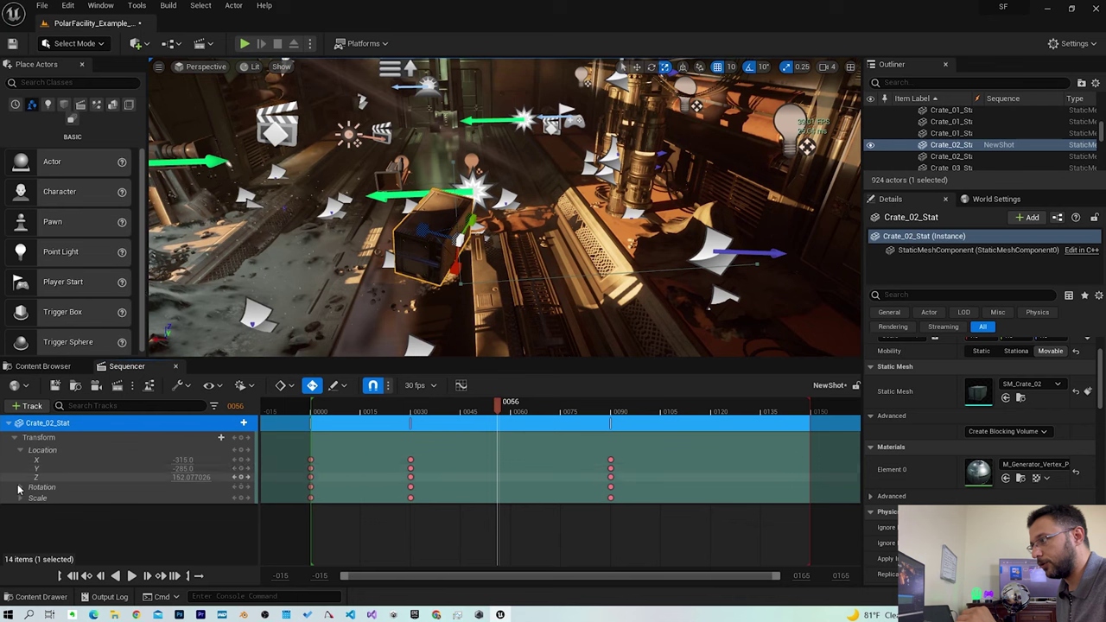
Expand Rotation and Scale per axis, enlarge the Sequencer, and auto-key Scale Z to 1.6 at 0056
click(20, 487)
click(20, 526)
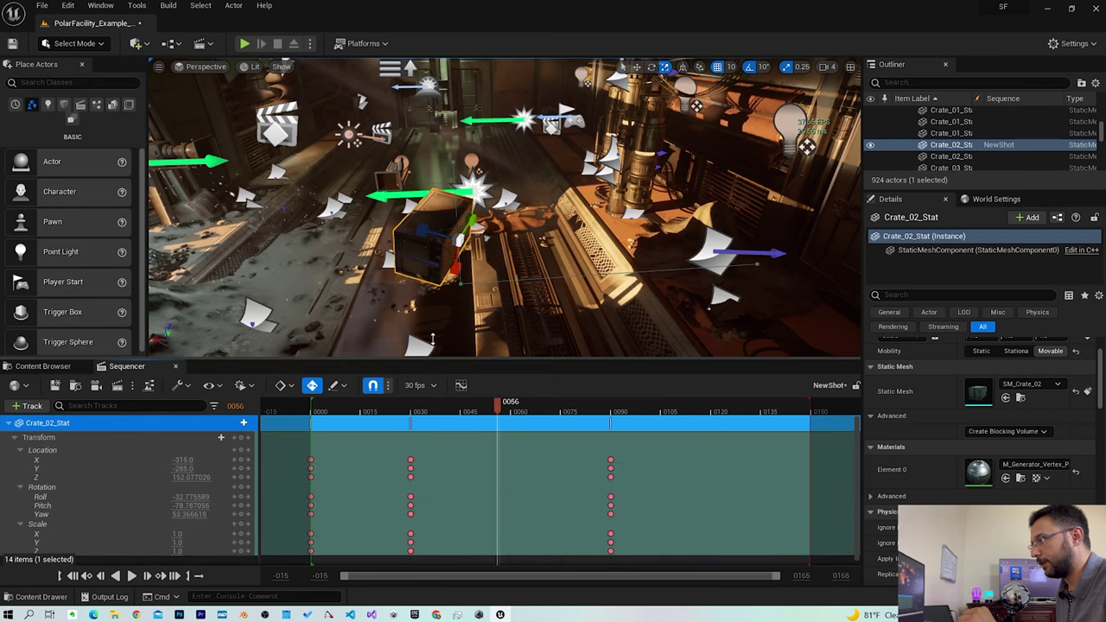
drag(431, 358, 435, 332)
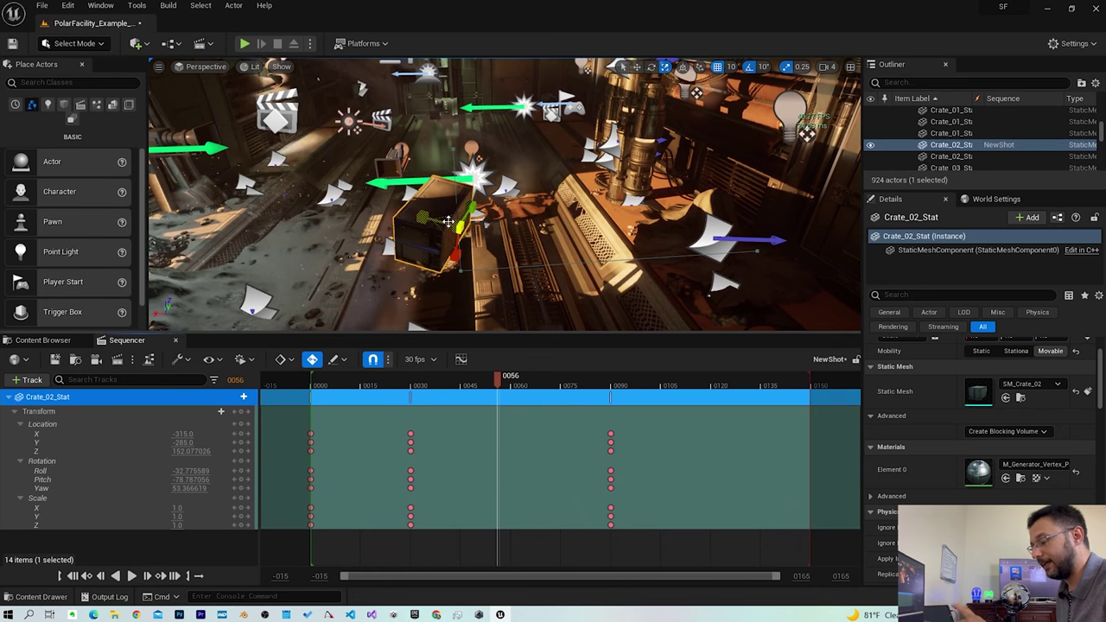
drag(423, 221, 406, 226)
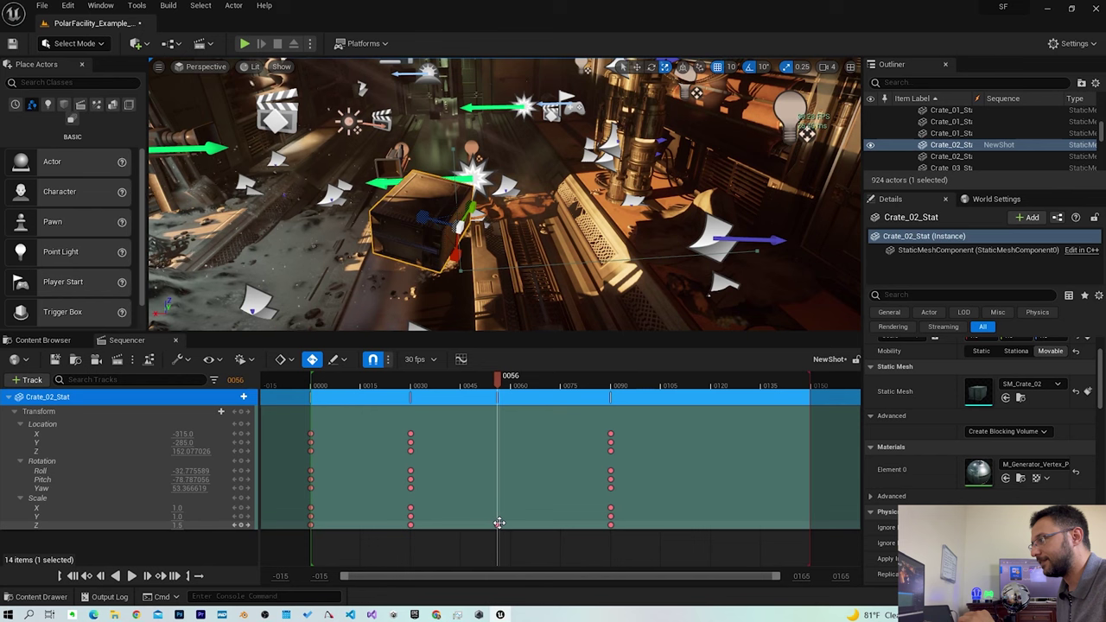
click(325, 382)
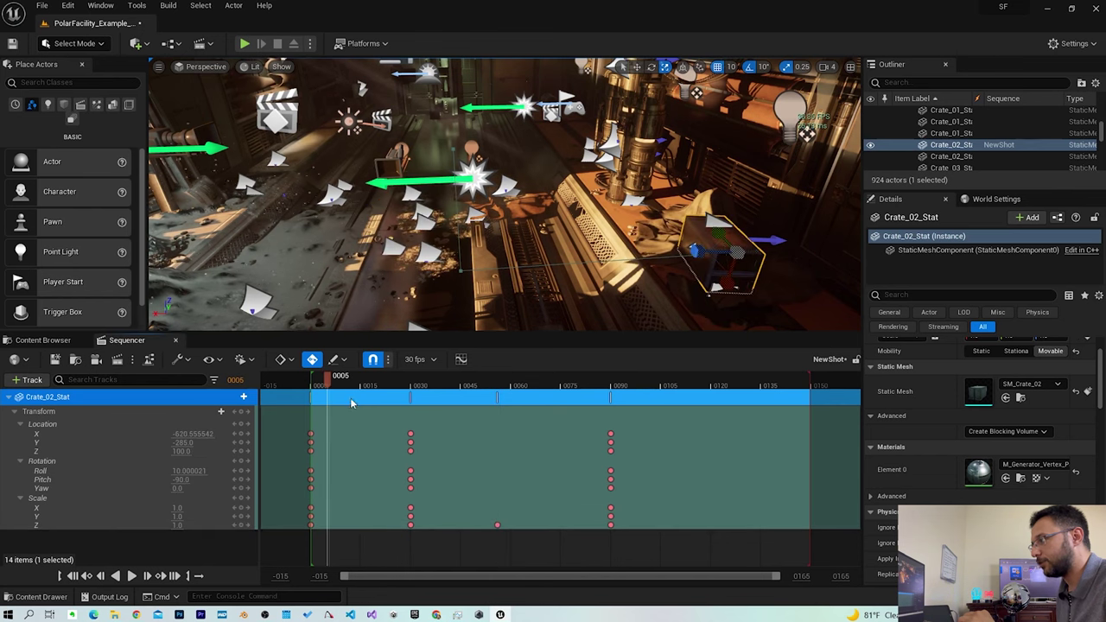
Play the crate preview, pause around frame 0112, and park the playhead at frame 0070
click(131, 575)
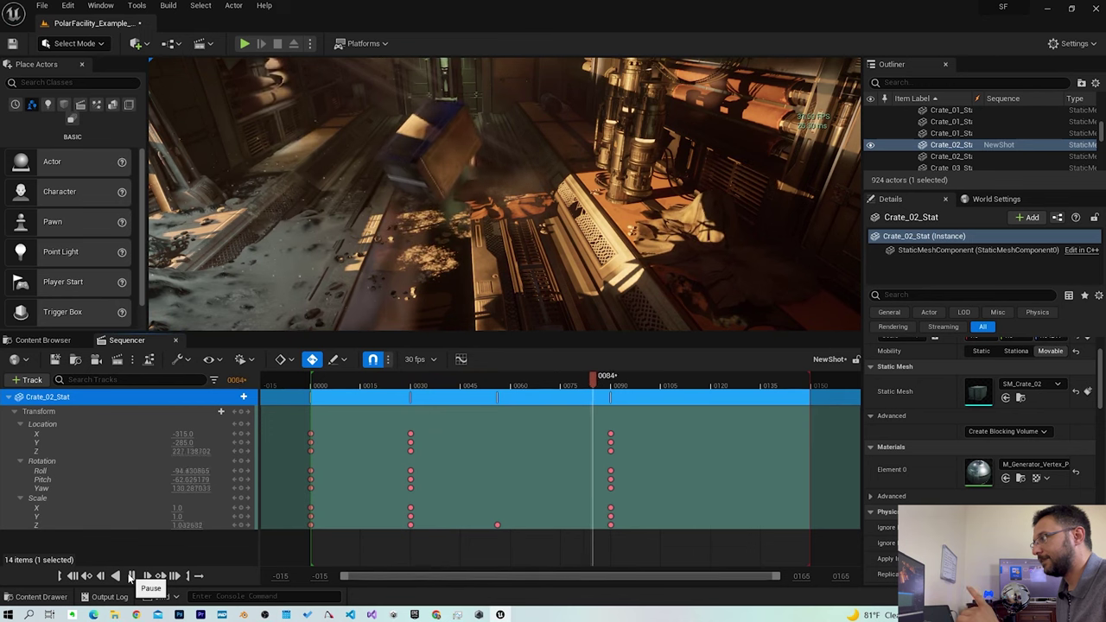
click(131, 575)
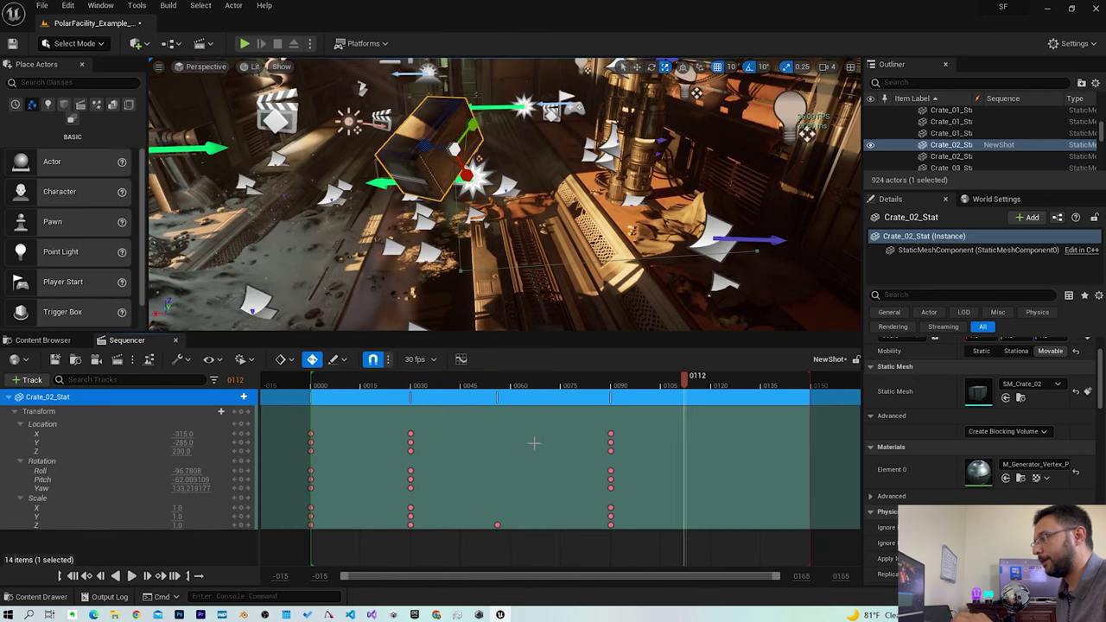
click(543, 381)
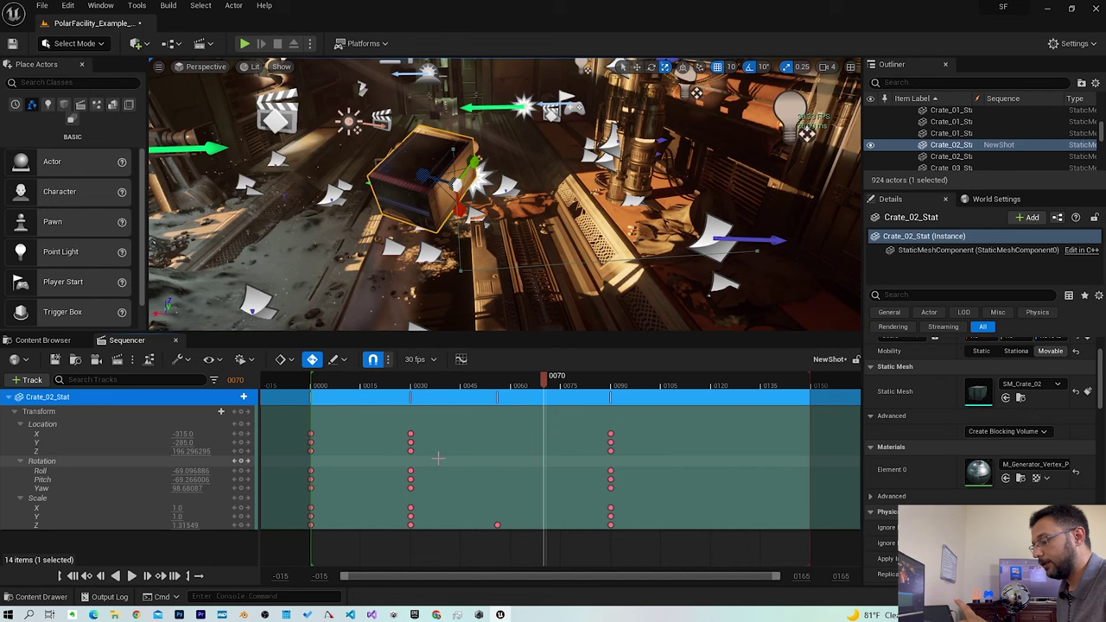
Auto-key crate moves at frames 0070 and 0110, and raise it to Z 240 at 0138
key(w)
drag(417, 185, 561, 189)
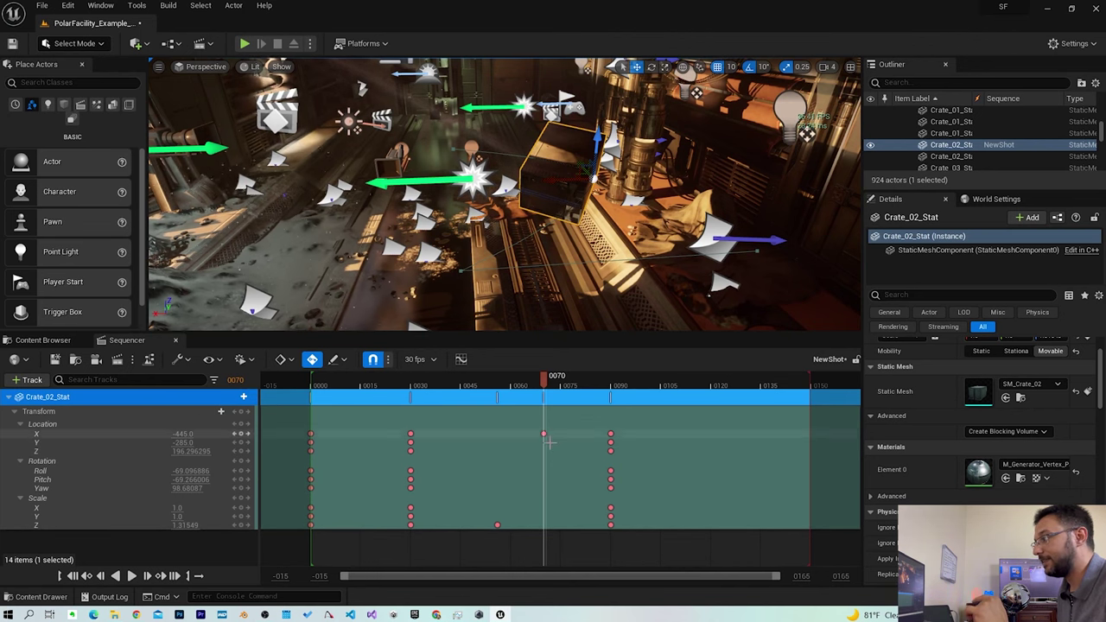
drag(616, 390, 680, 396)
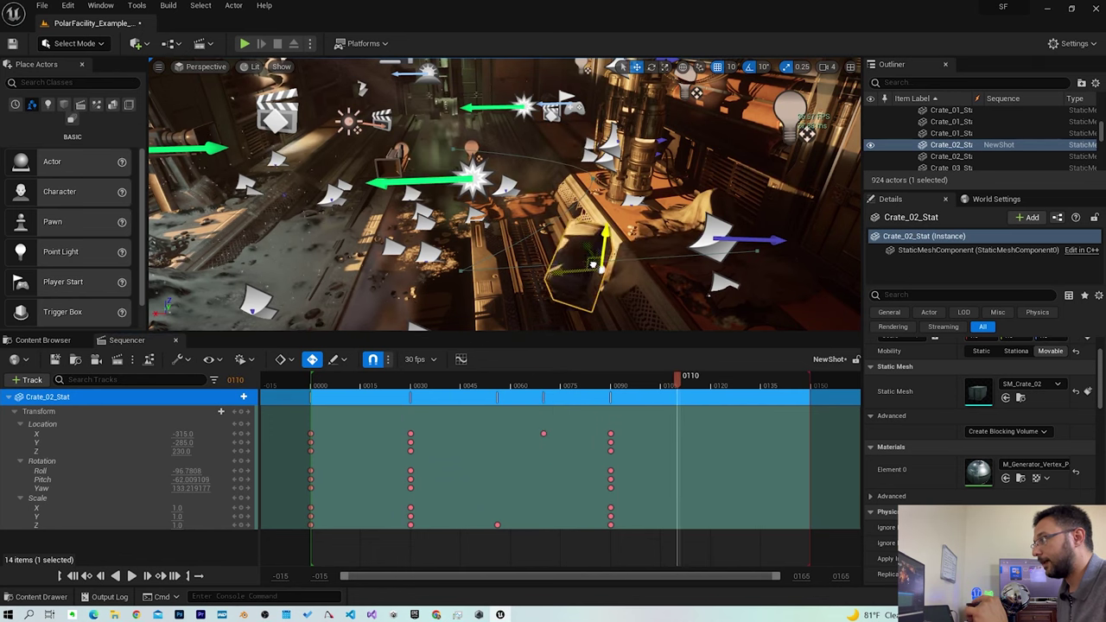
drag(439, 136, 584, 209)
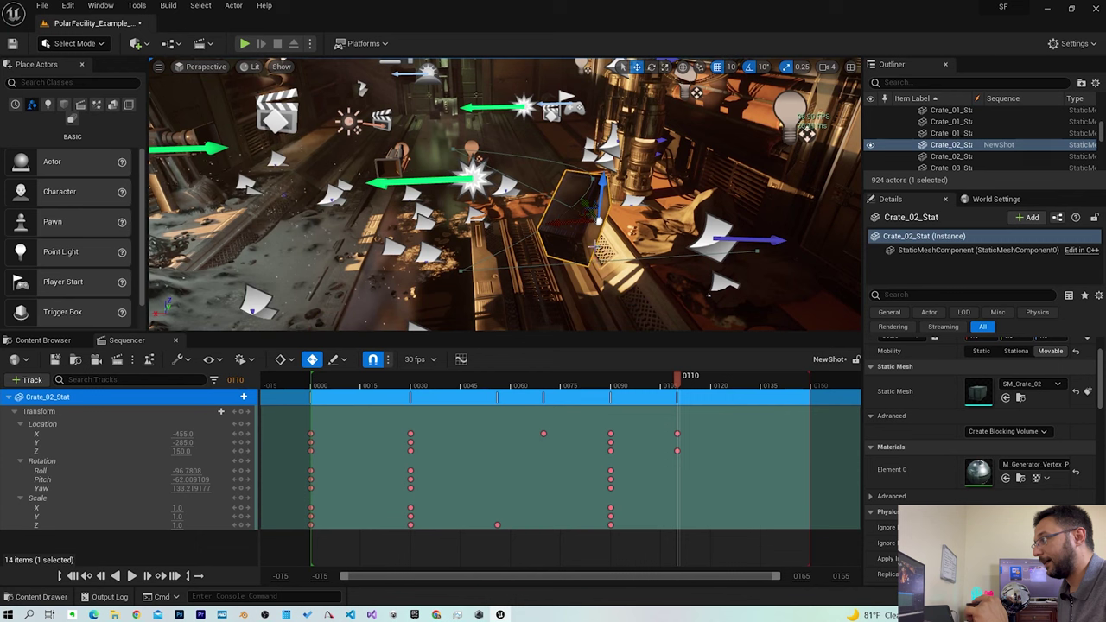
key(space)
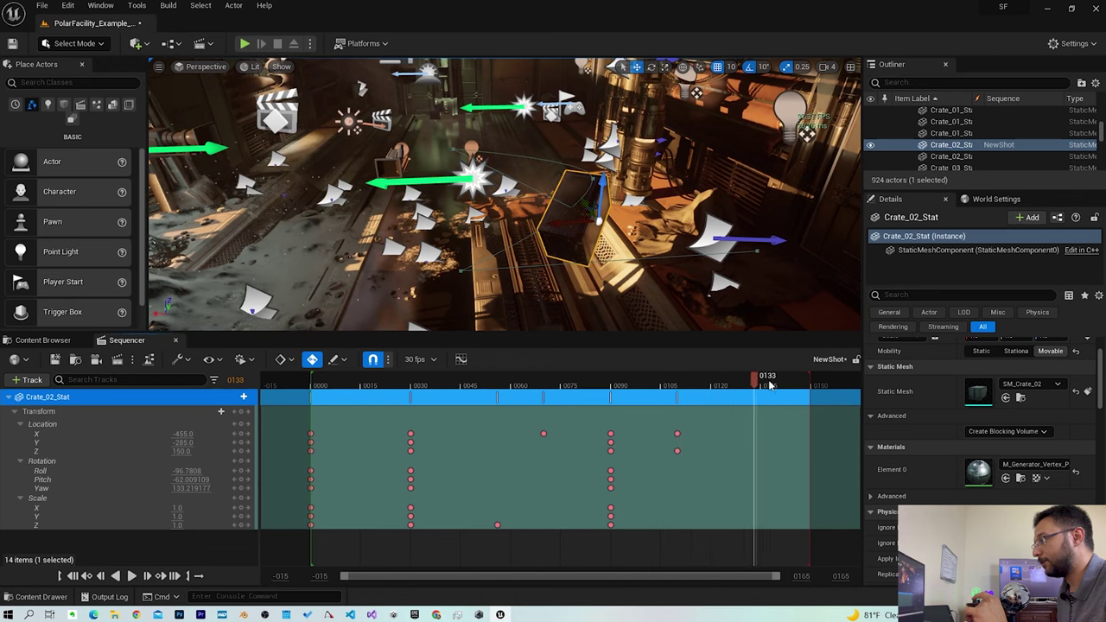
drag(599, 180, 607, 95)
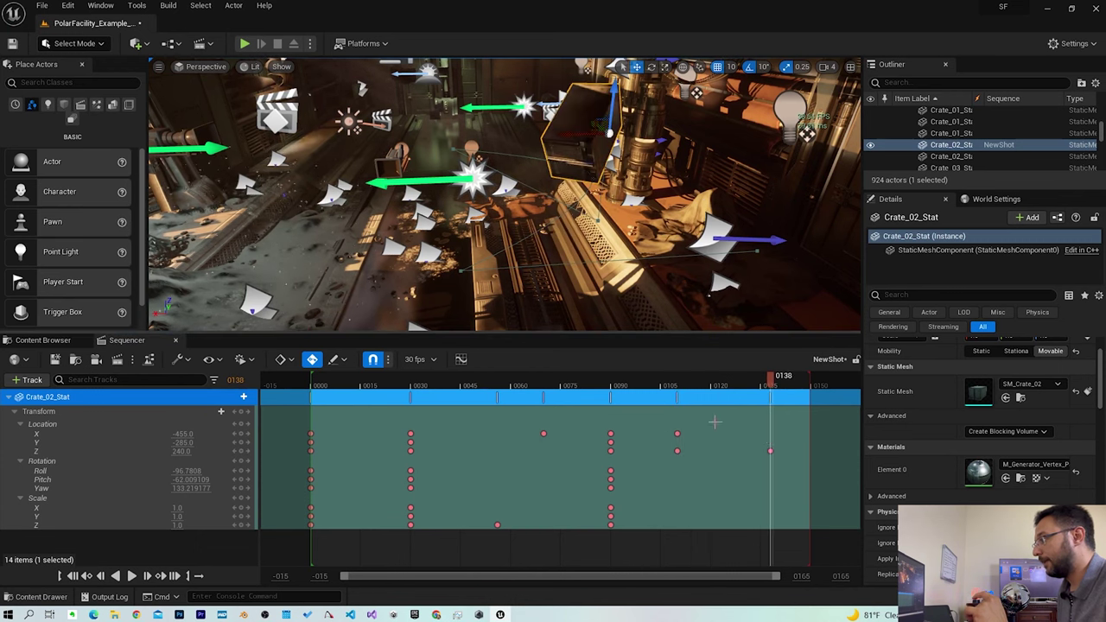
key(Return)
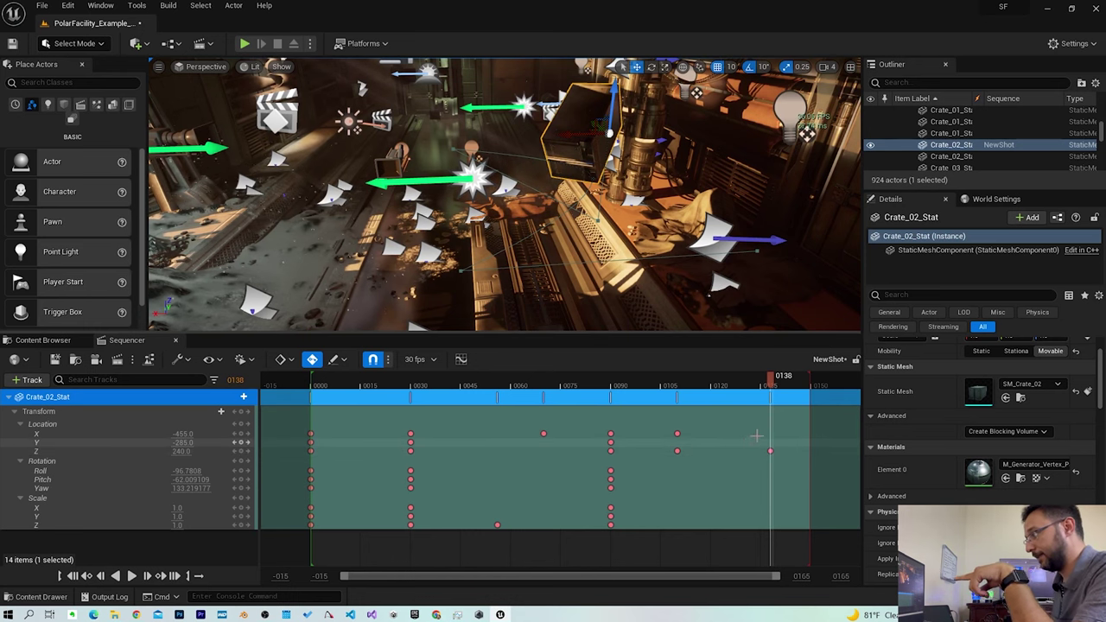
Play the whole animation from frame 0000 and key every transform channel at frame 0149
click(72, 576)
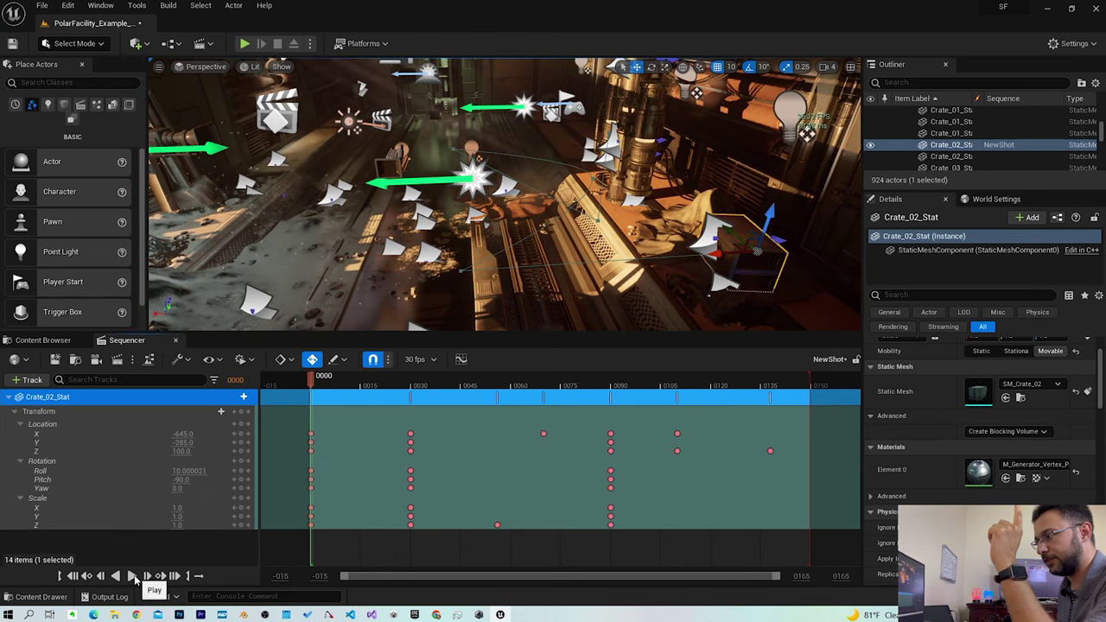
click(133, 577)
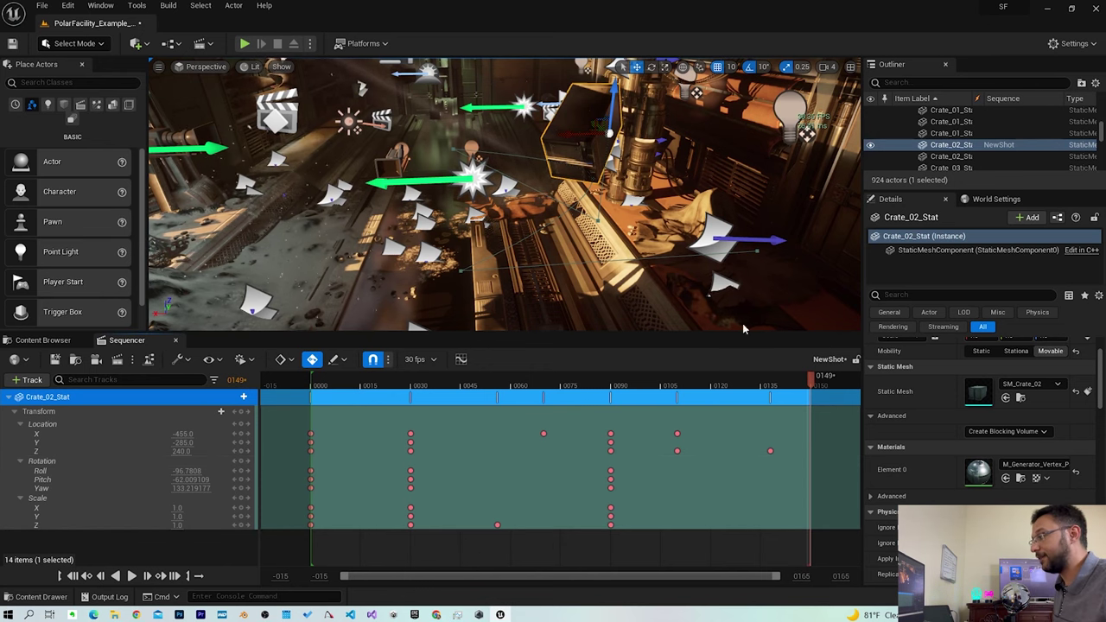
click(240, 412)
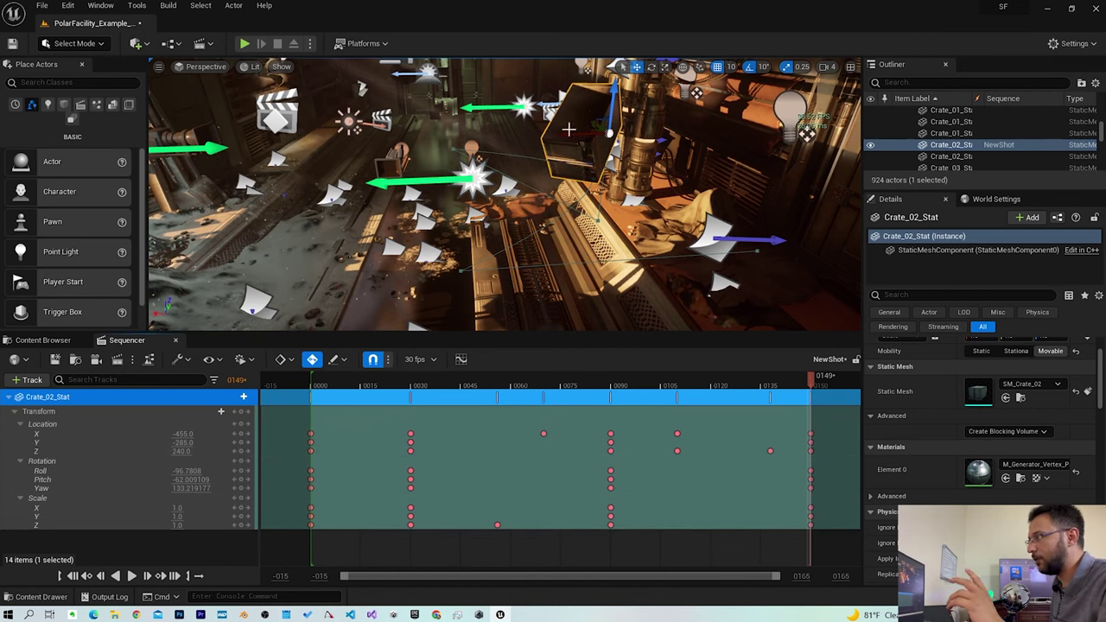
At frame 0117, lower the crate and move it left to X -345
click(703, 387)
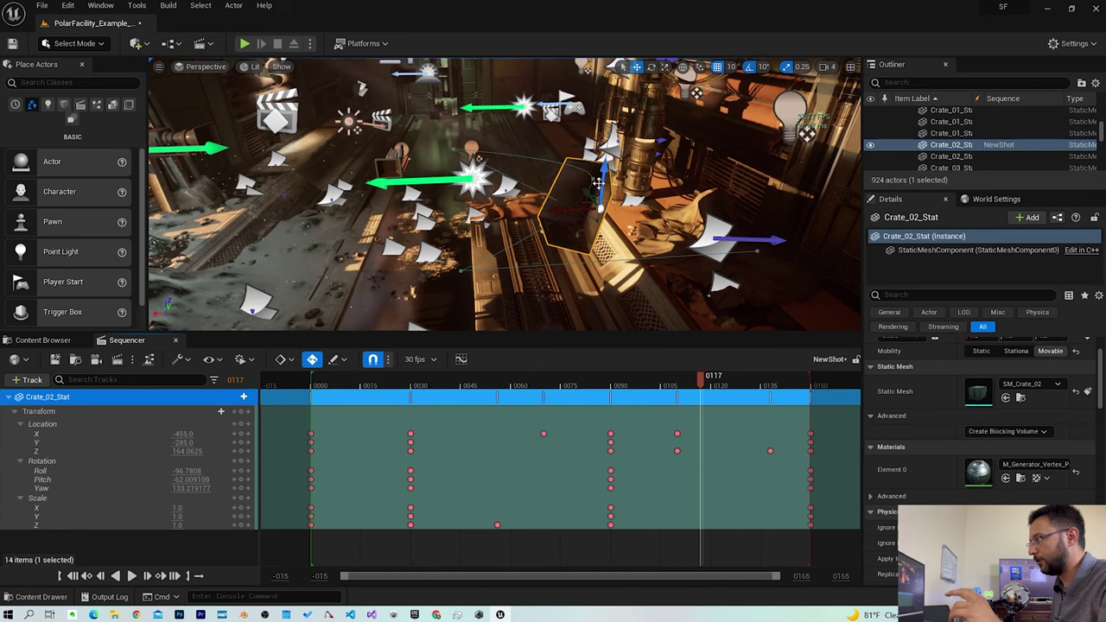
drag(602, 186, 596, 234)
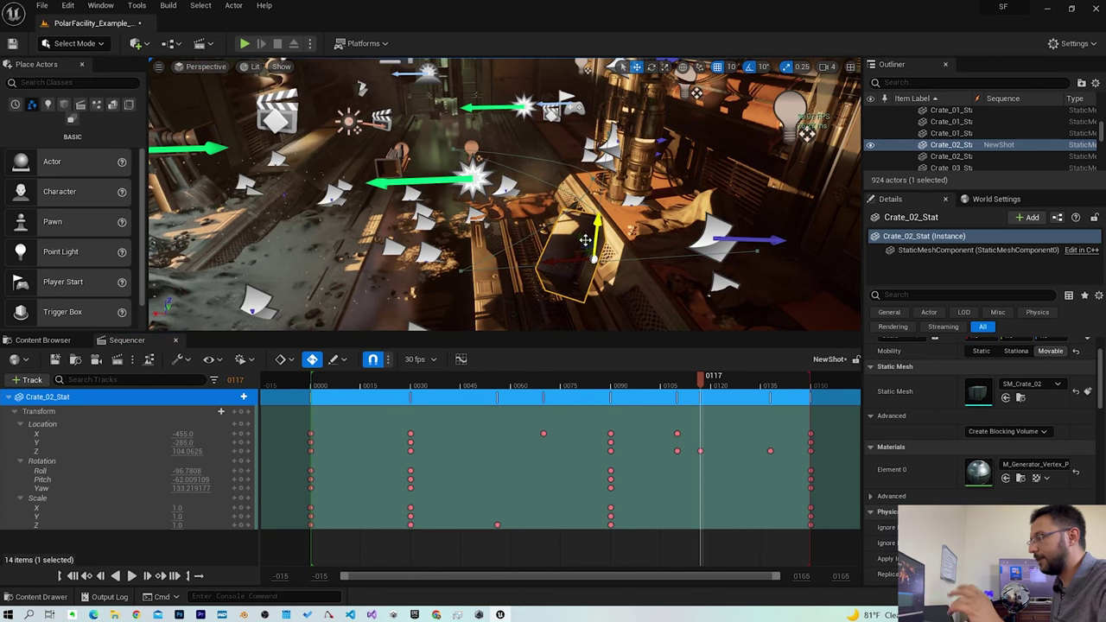
drag(552, 263, 445, 260)
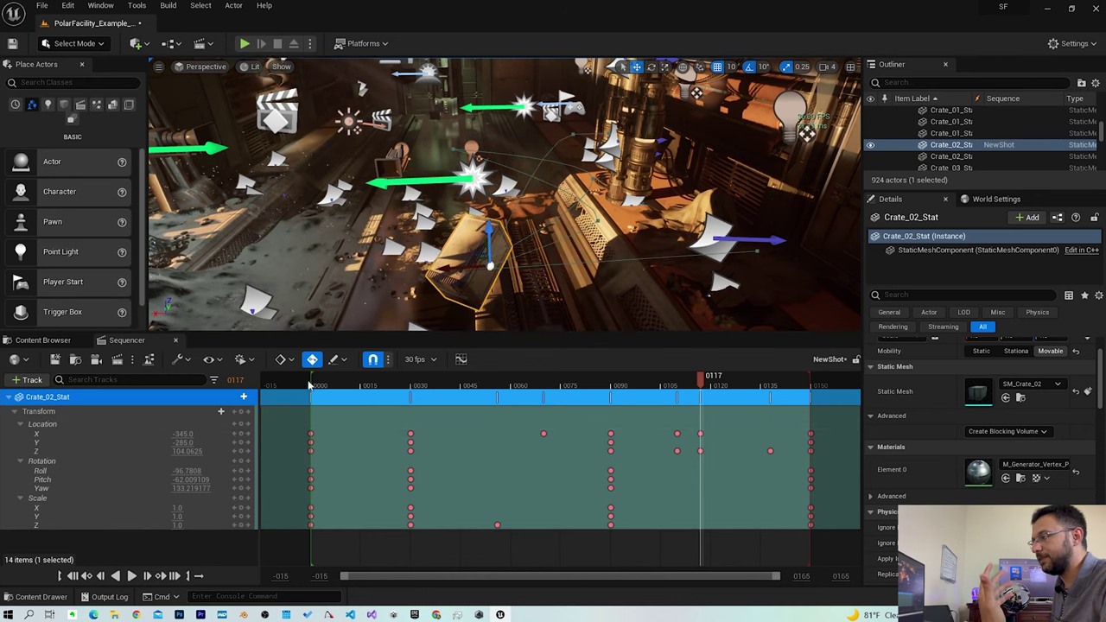
click(593, 386)
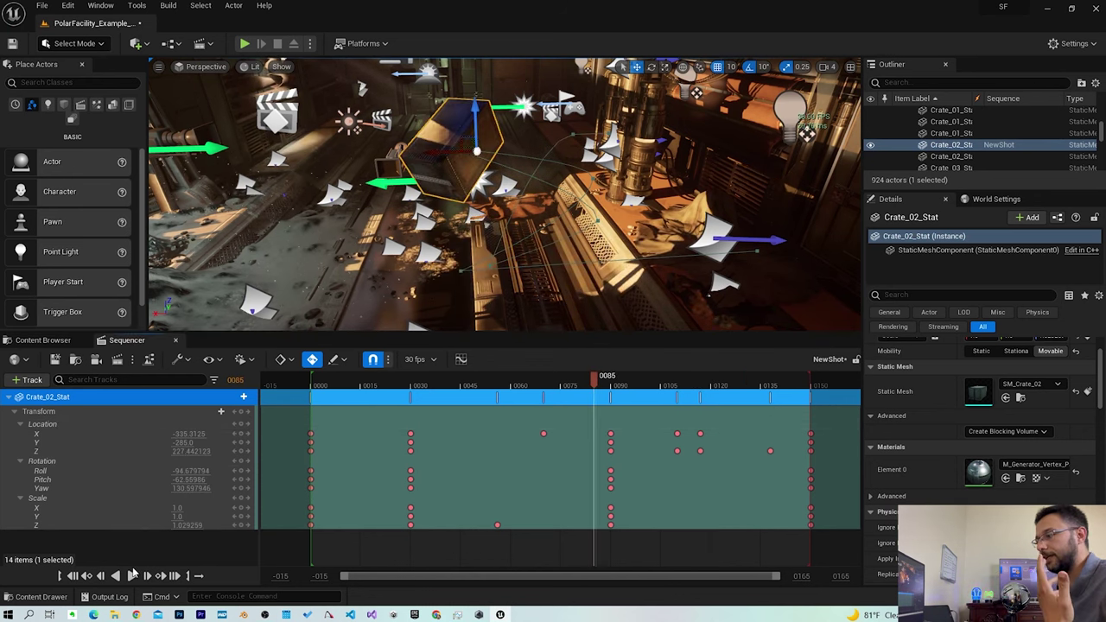
Play the animation from frame 0085 and collapse the crate's Transform track to one row
click(132, 576)
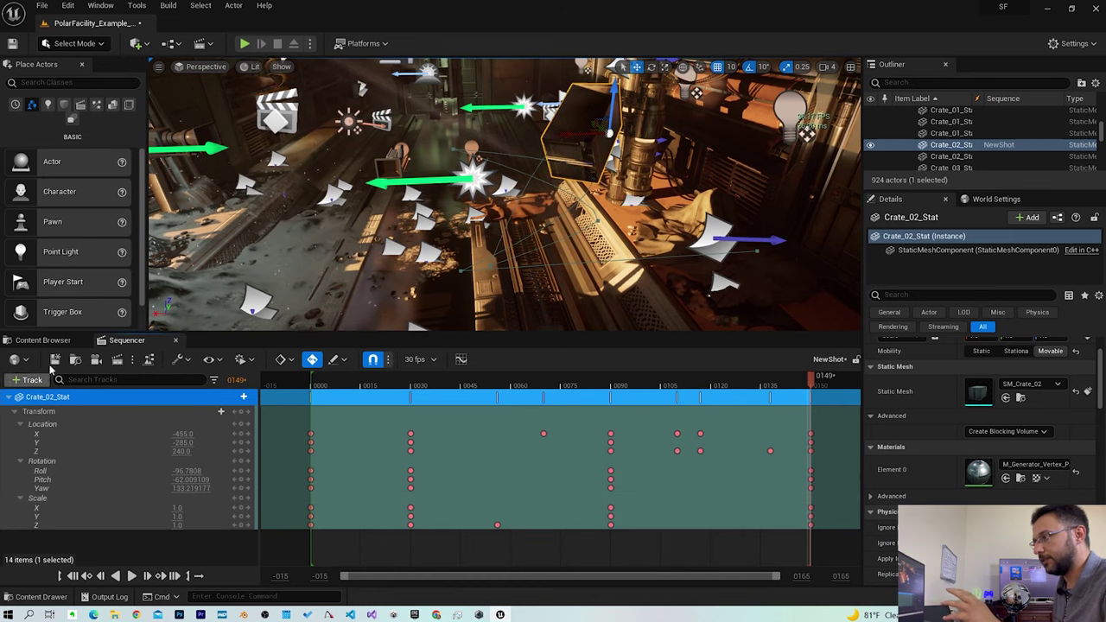
click(16, 412)
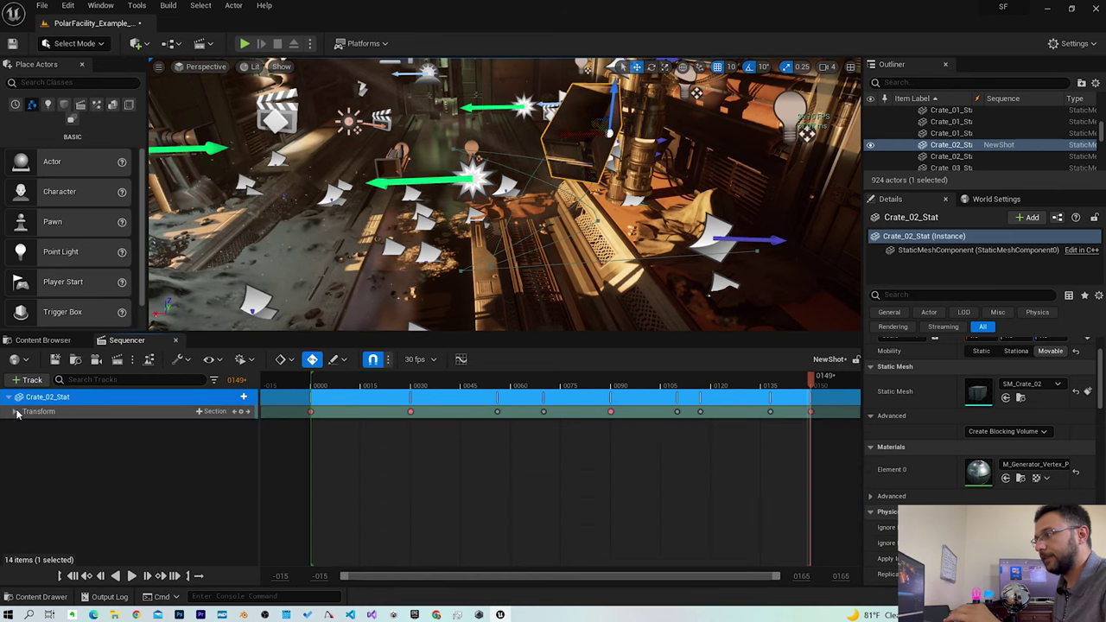
click(16, 412)
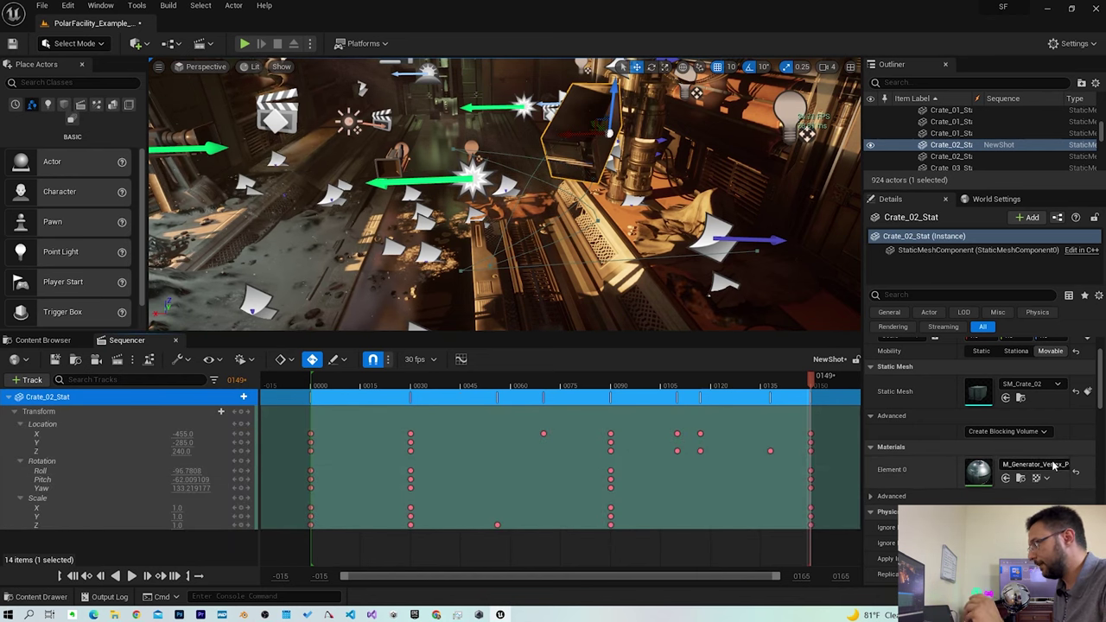
scroll(1051, 462, down, 2)
scroll(1046, 464, down, 2)
scroll(1039, 468, down, 2)
scroll(951, 509, down, 2)
scroll(985, 502, down, 2)
scroll(1009, 495, down, 2)
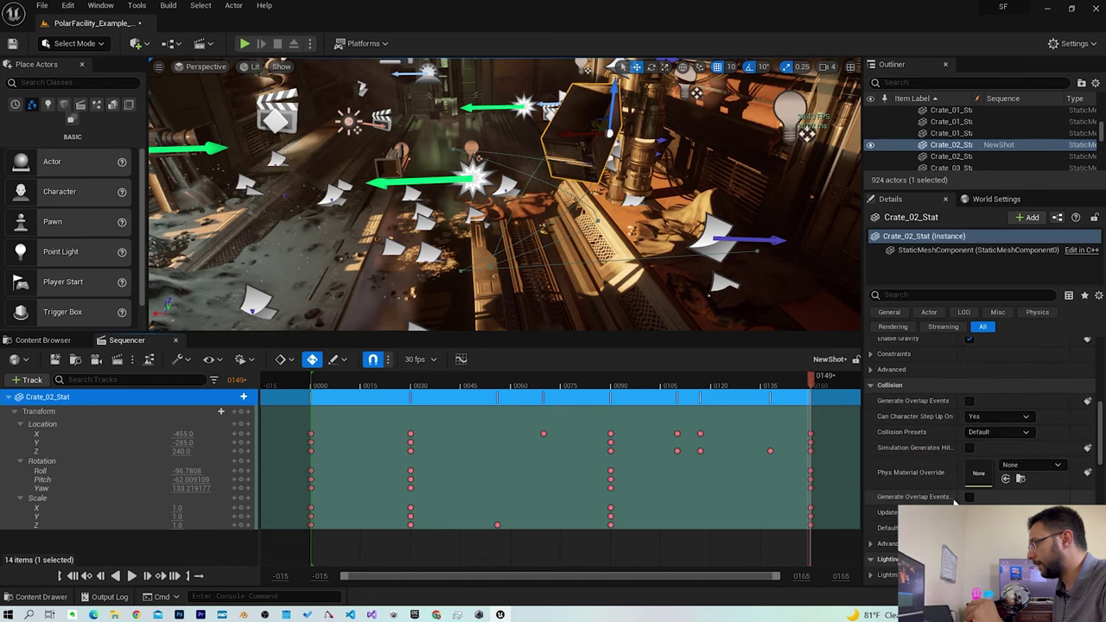
scroll(955, 501, down, 2)
scroll(956, 499, down, 2)
scroll(954, 491, down, 1)
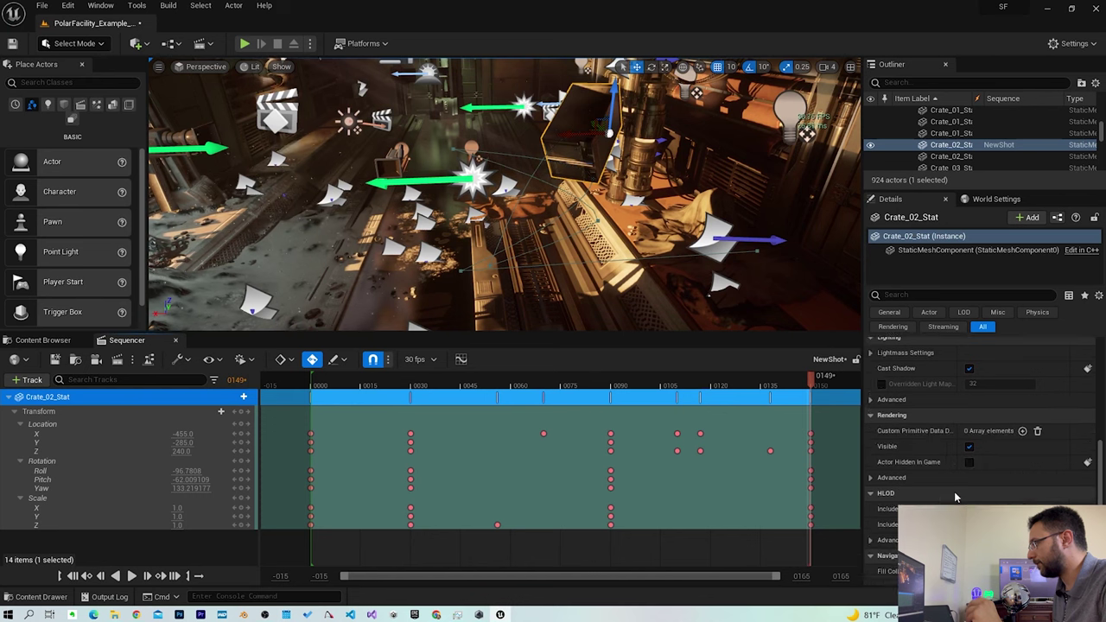
scroll(954, 491, down, 2)
scroll(956, 469, down, 2)
scroll(959, 468, up, 1)
scroll(962, 468, up, 2)
scroll(963, 467, up, 2)
scroll(963, 468, up, 2)
scroll(963, 467, up, 2)
scroll(962, 468, up, 2)
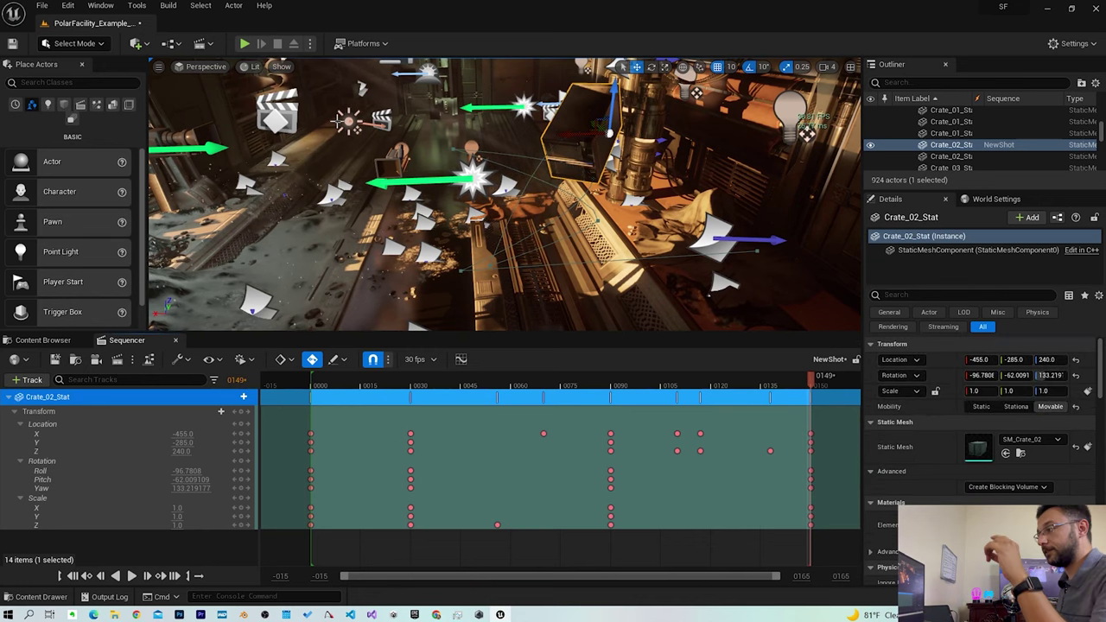
Orbit the viewport camera through the round doorway toward the desert and down to the floor
right_drag(400, 84, 353, 76)
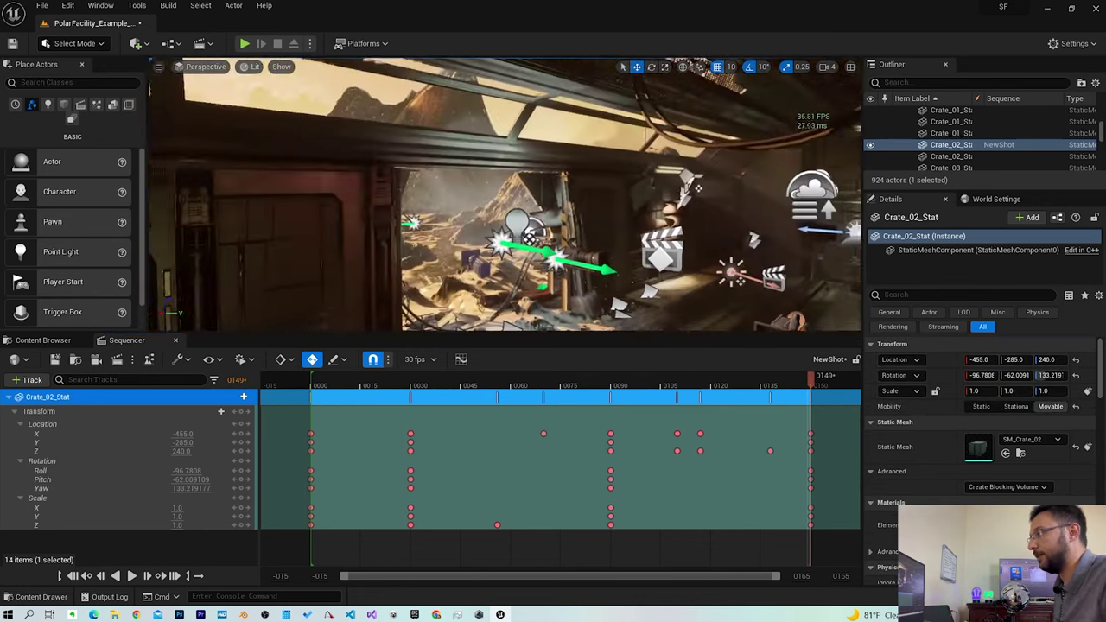
right_drag(352, 76, 611, 89)
mouse_move(533, 130)
right_down()
mouse_move(671, 229)
mouse_move(173, 249)
right_up()
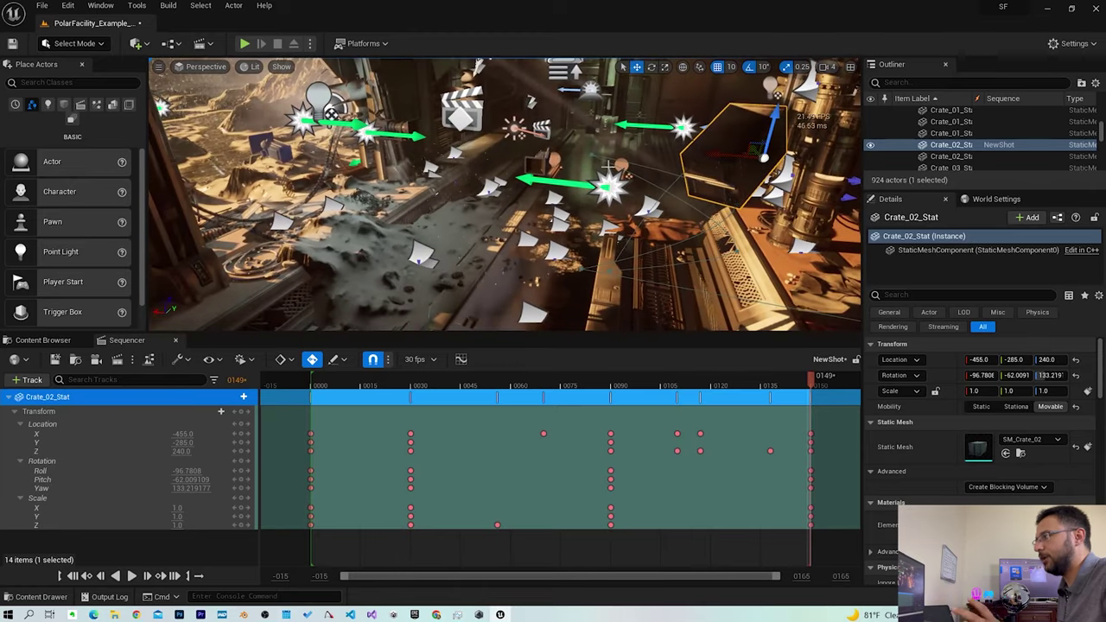
click(96, 43)
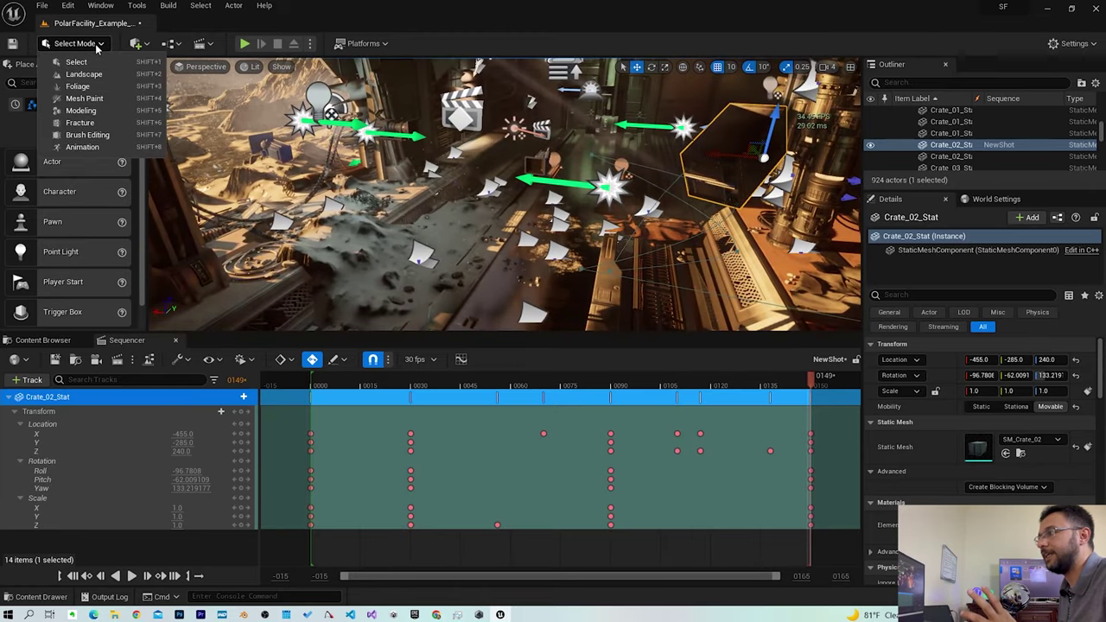
key(Escape)
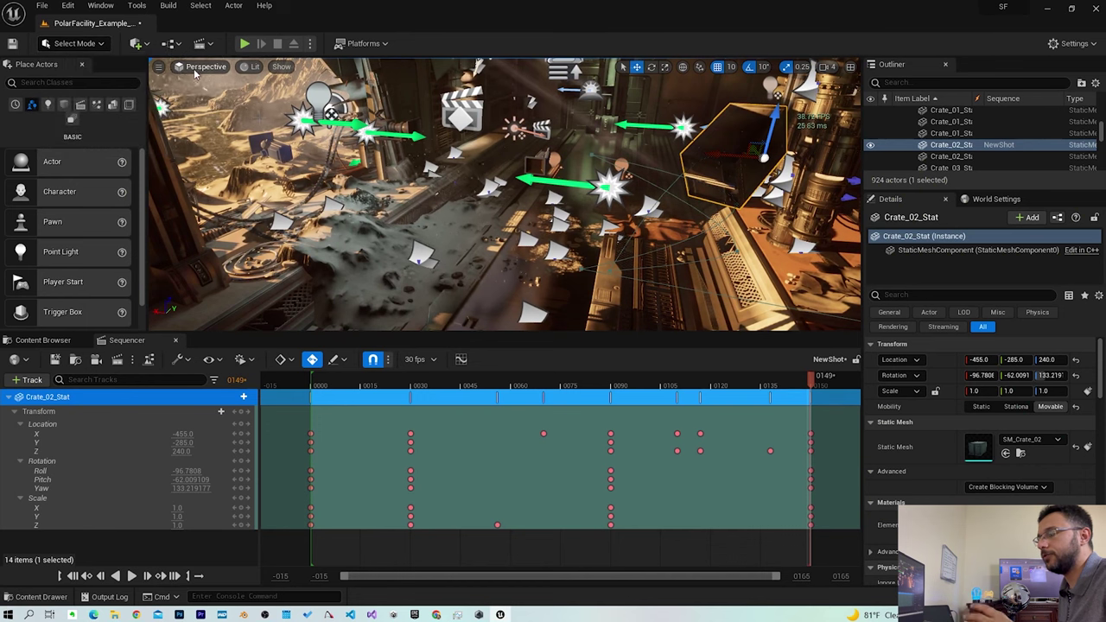
mouse_move(525, 295)
right_down()
mouse_move(527, 322)
mouse_move(294, 158)
right_up()
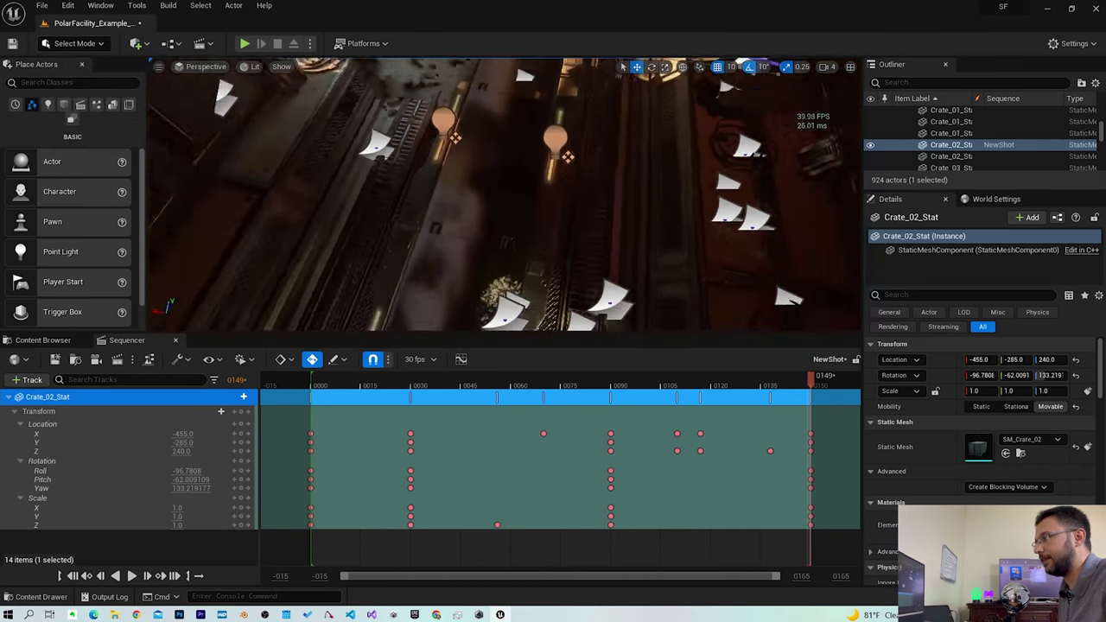
Switch the level viewport's view type to Cinematic Viewport
click(207, 67)
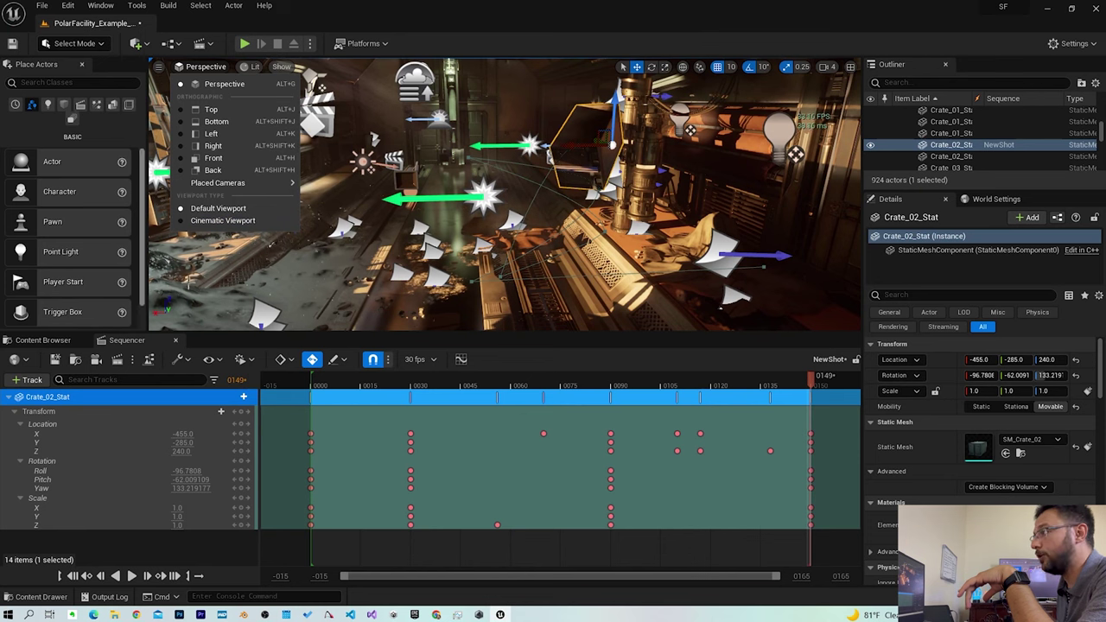
click(281, 66)
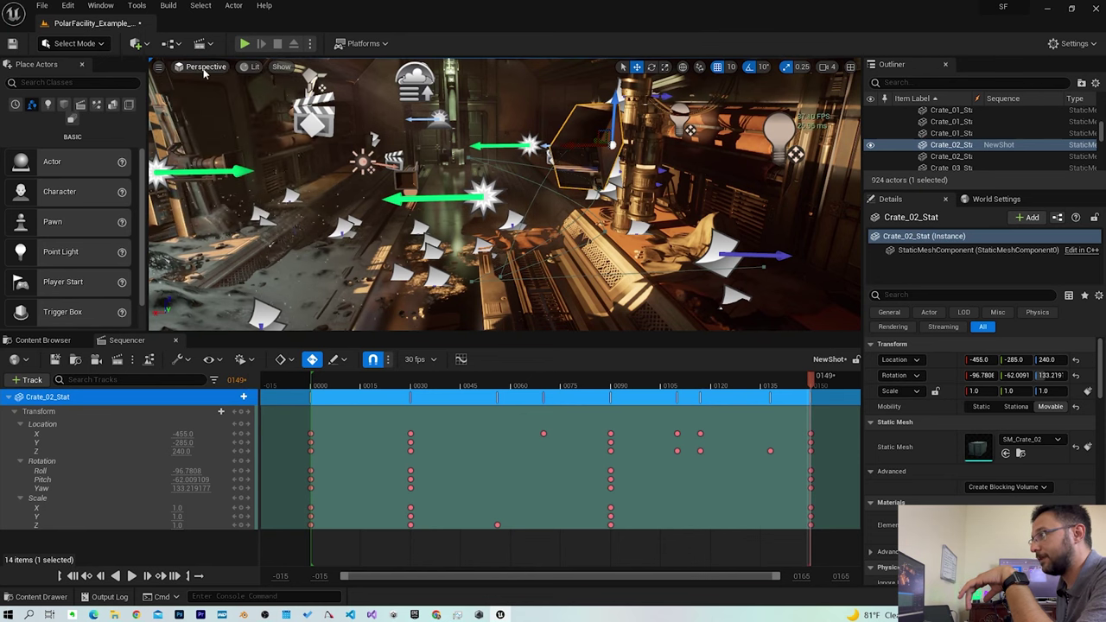
click(204, 68)
click(216, 221)
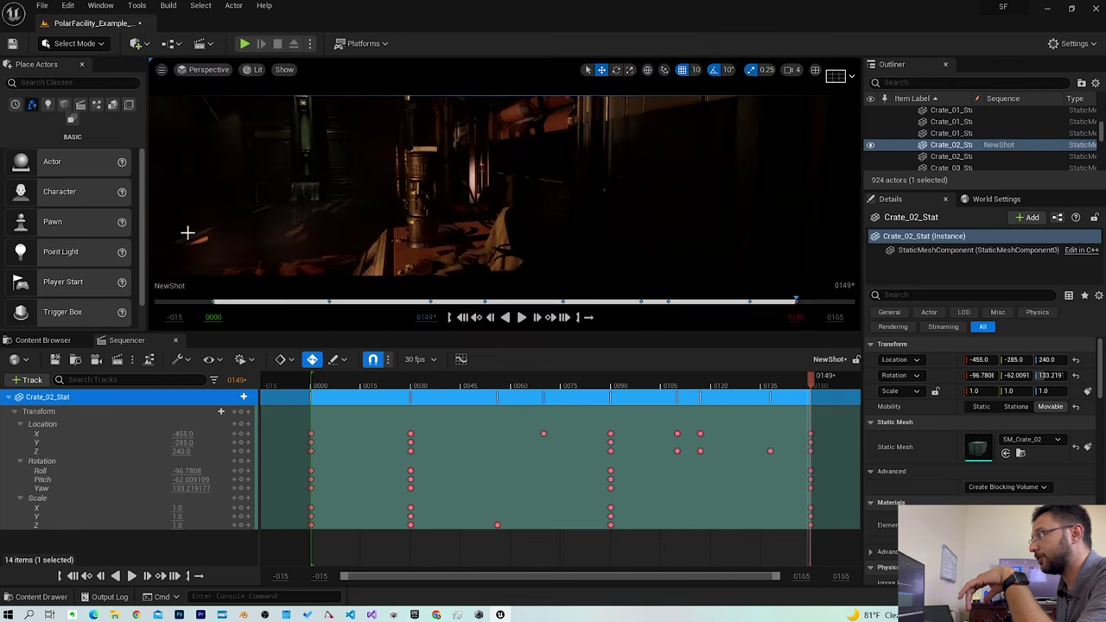
Enlarge the cinematic viewport, then play NewShot's crate animation, pause, rewind to the start and replay
mouse_move(493, 333)
mouse_down()
mouse_move(474, 378)
mouse_move(472, 458)
mouse_up()
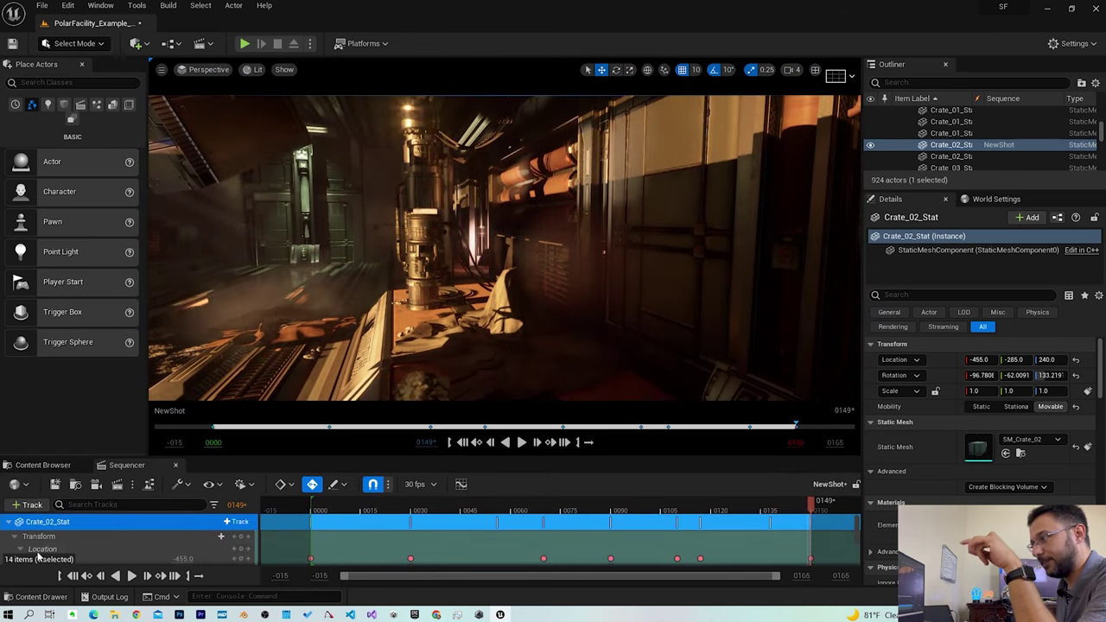
click(521, 442)
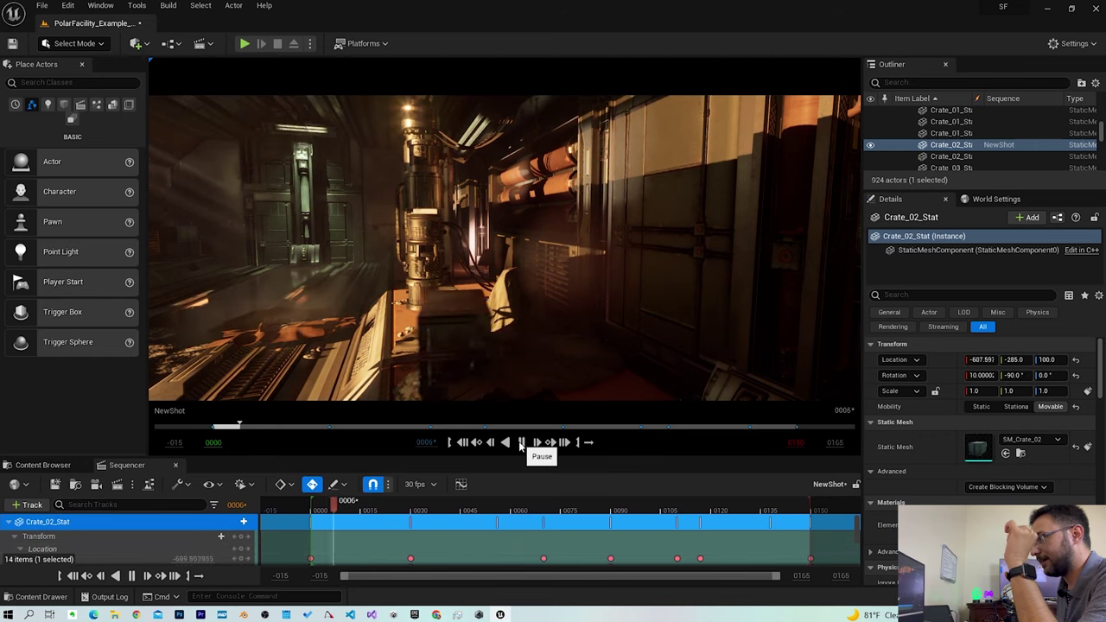
click(521, 442)
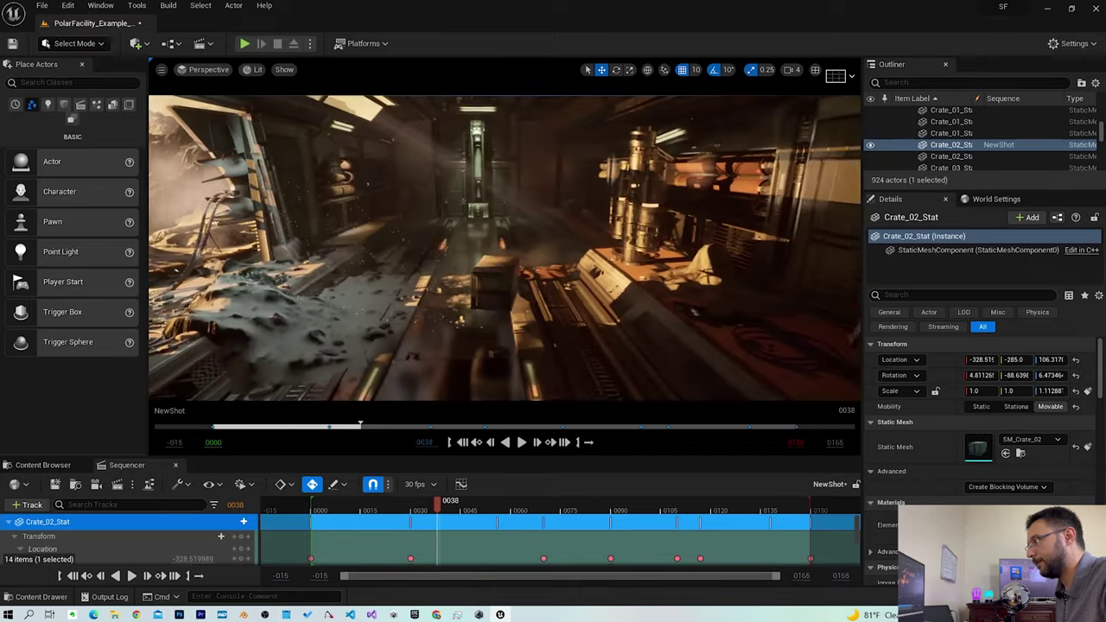
click(216, 427)
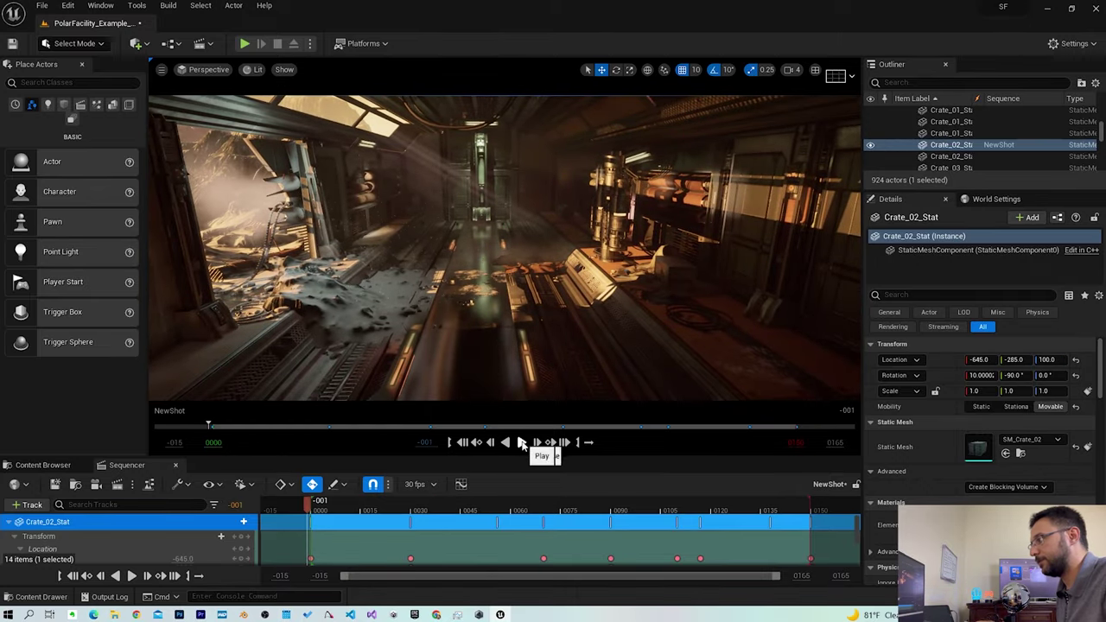
click(521, 442)
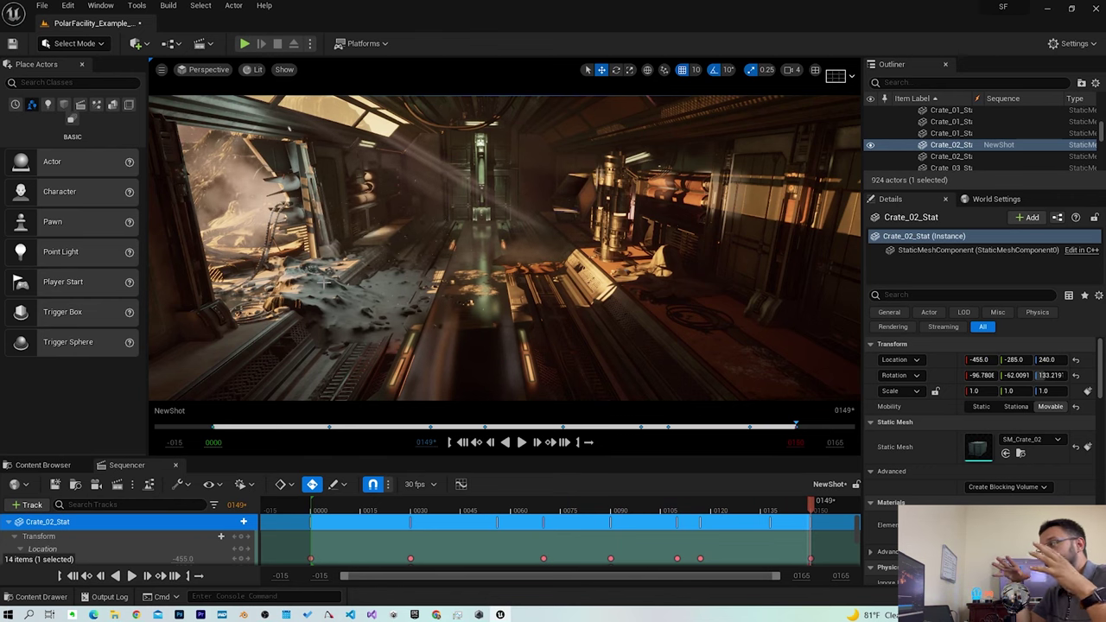
click(198, 69)
click(216, 112)
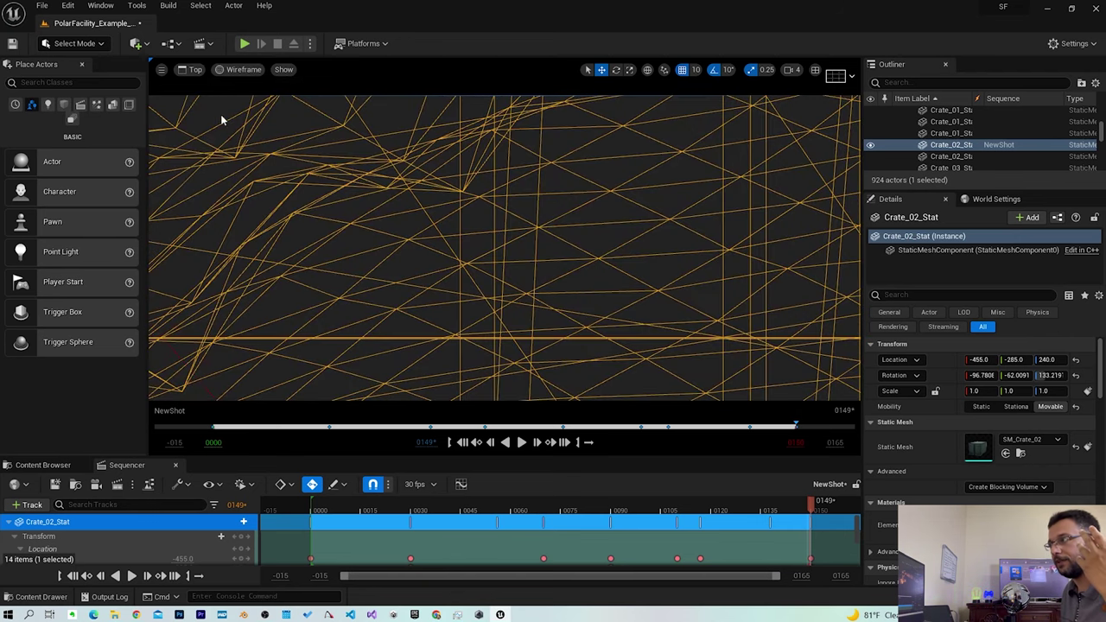
click(194, 69)
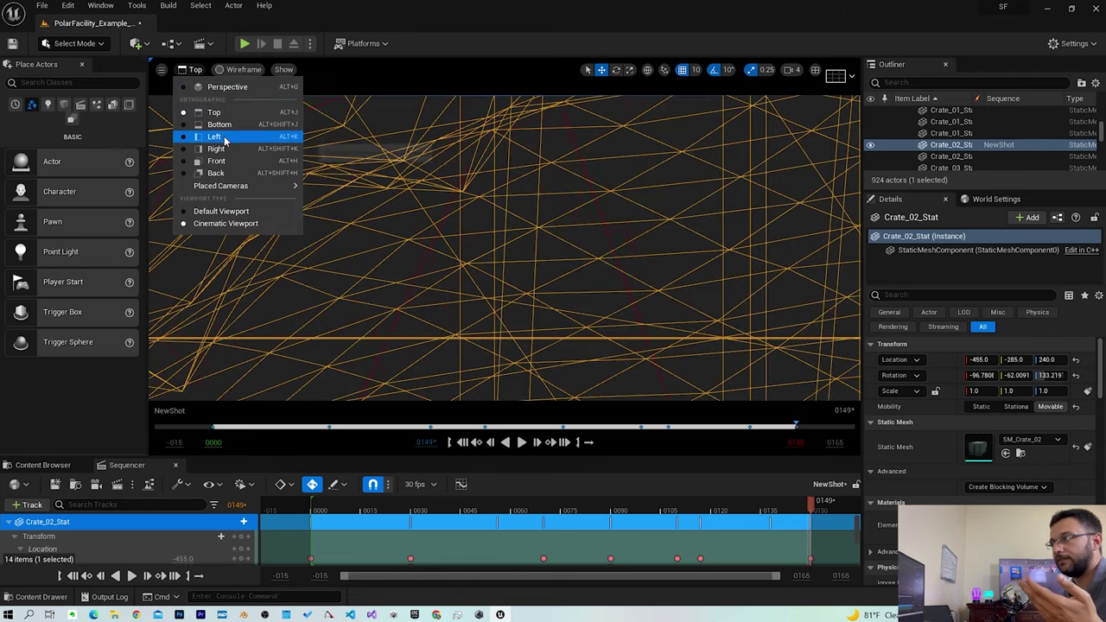
click(223, 126)
click(194, 70)
click(244, 158)
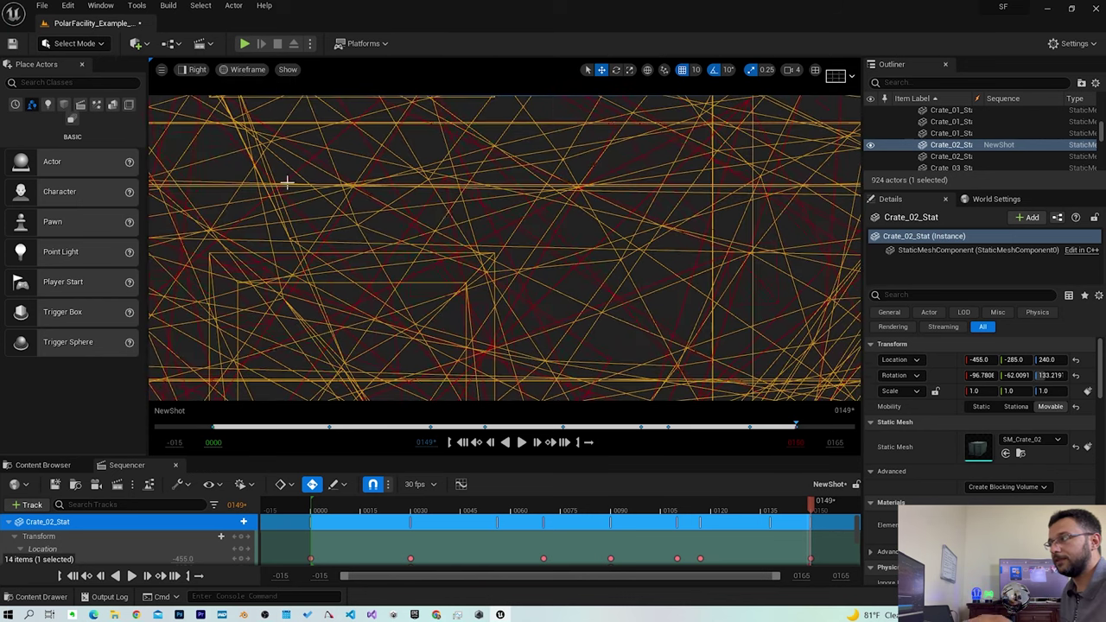
click(195, 69)
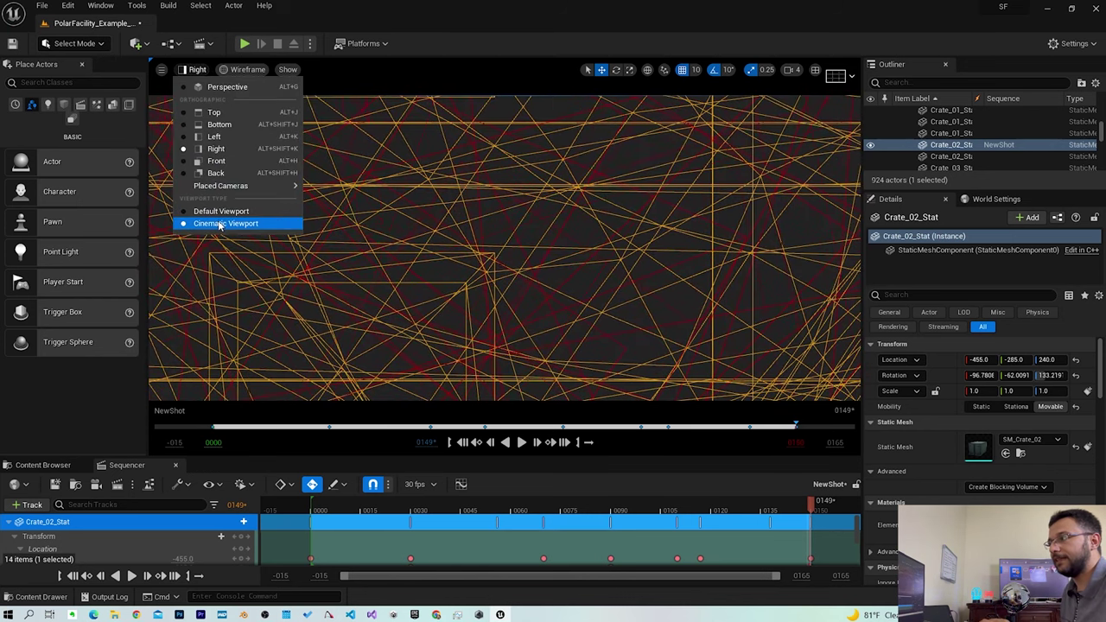
click(226, 87)
click(184, 69)
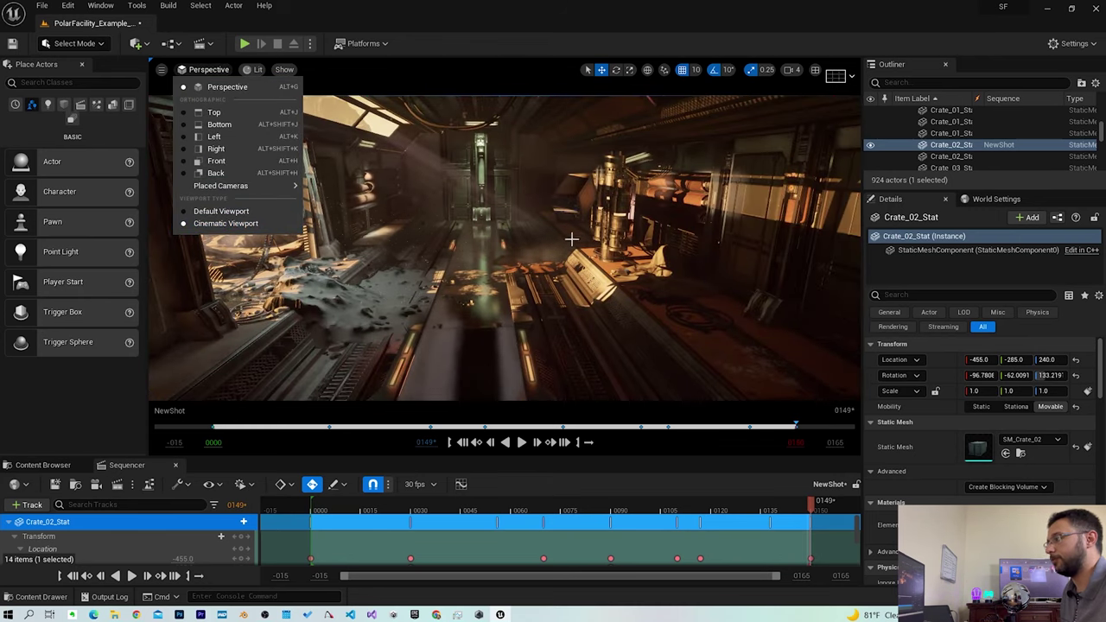
click(585, 276)
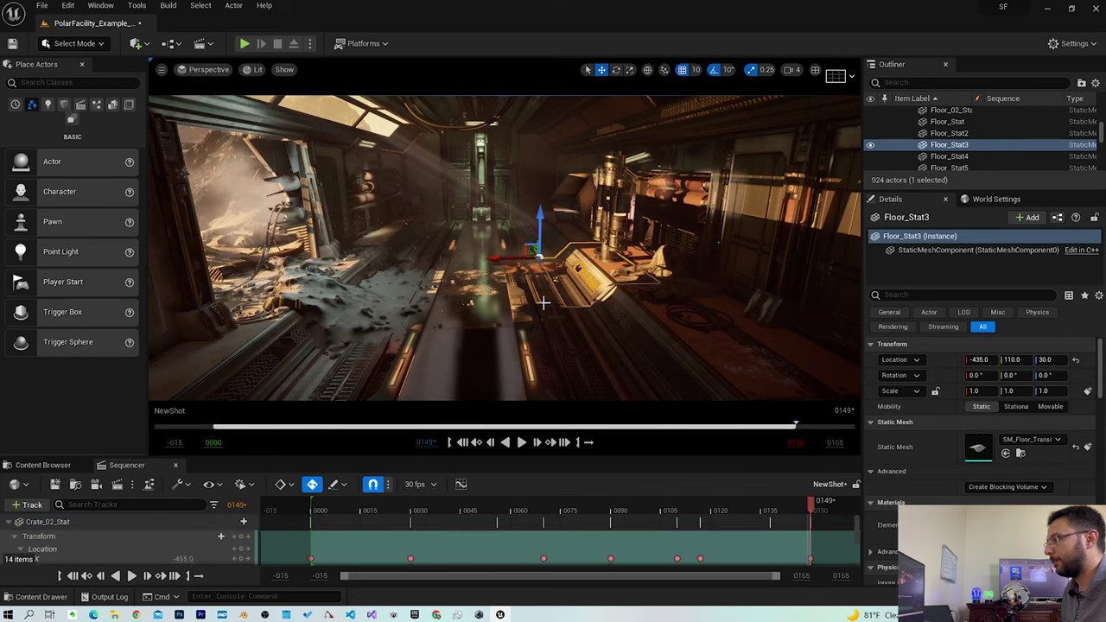
Deselect the floor piece so no actor's details remain shown
key(Escape)
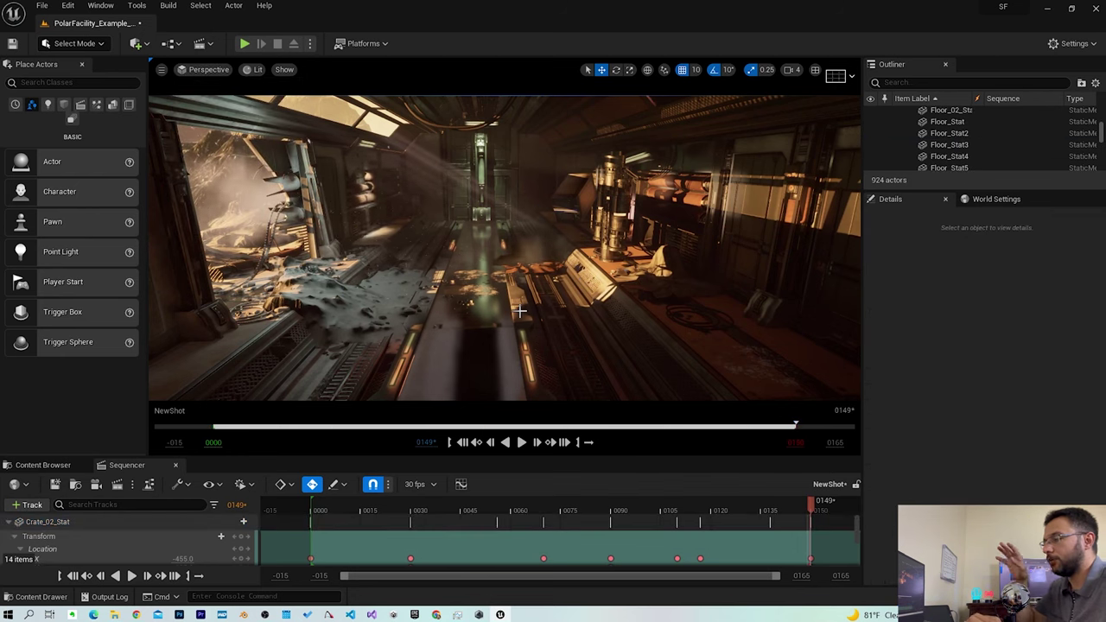